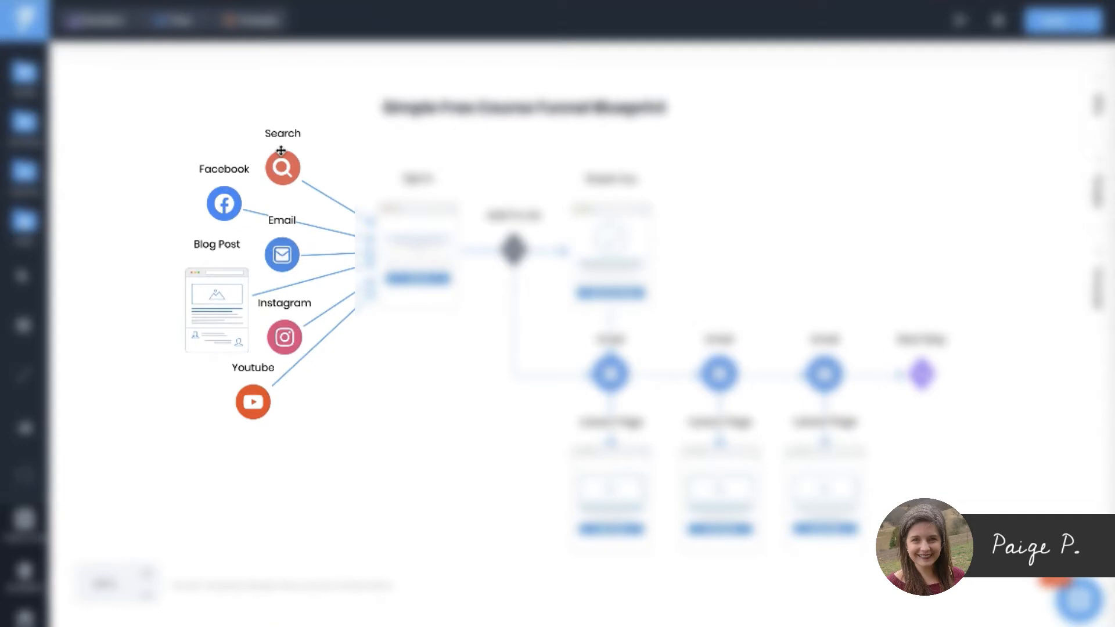
mouse_move(313, 336)
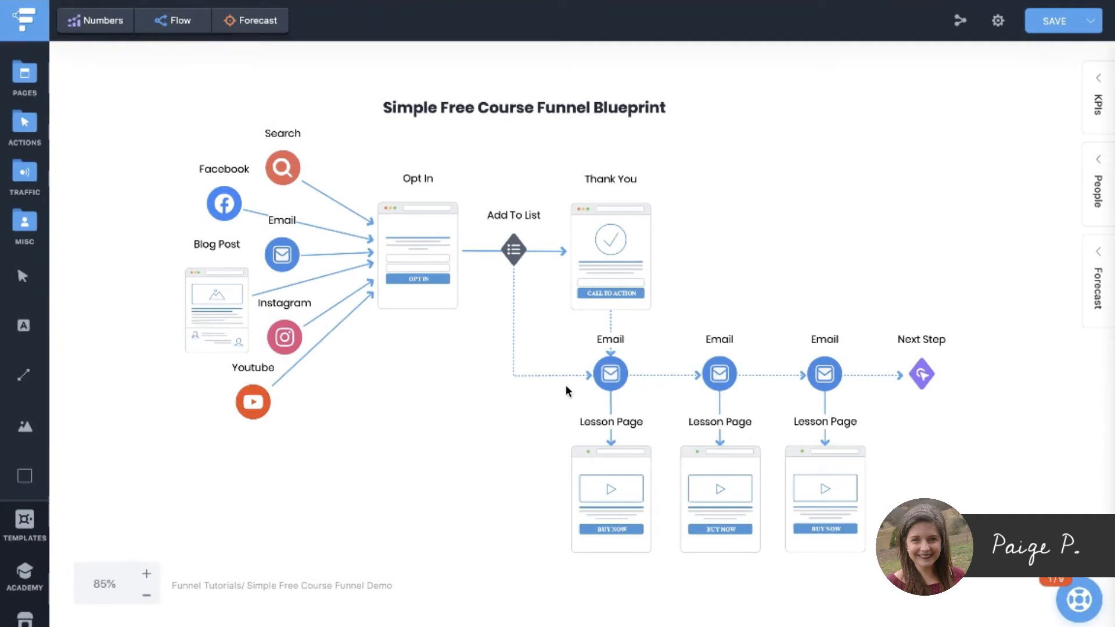
left_click(518, 292)
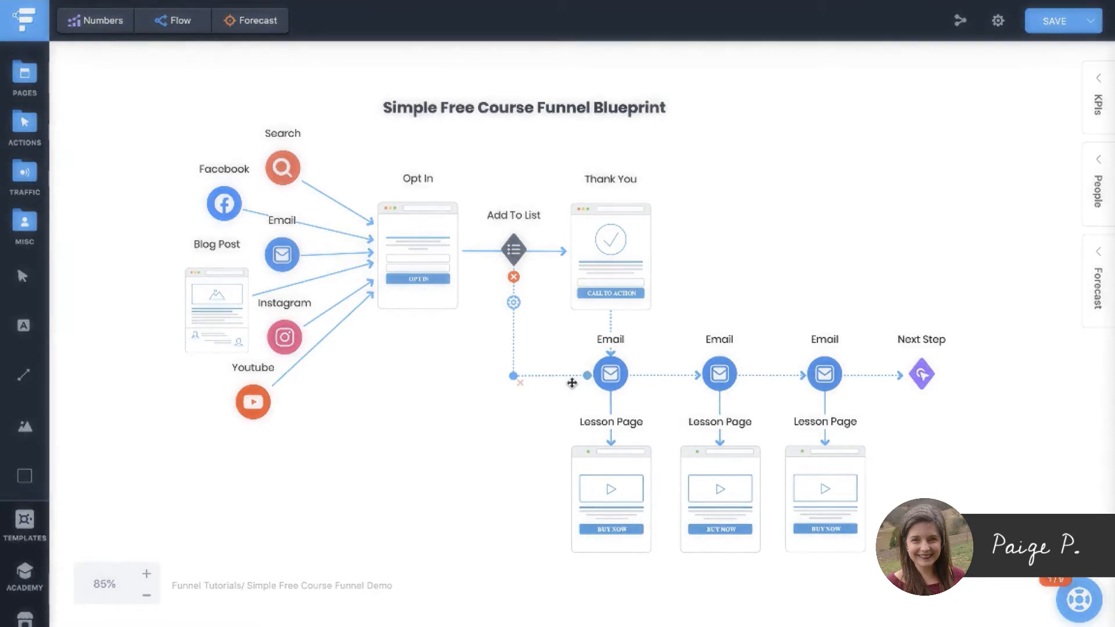
left_click(507, 395)
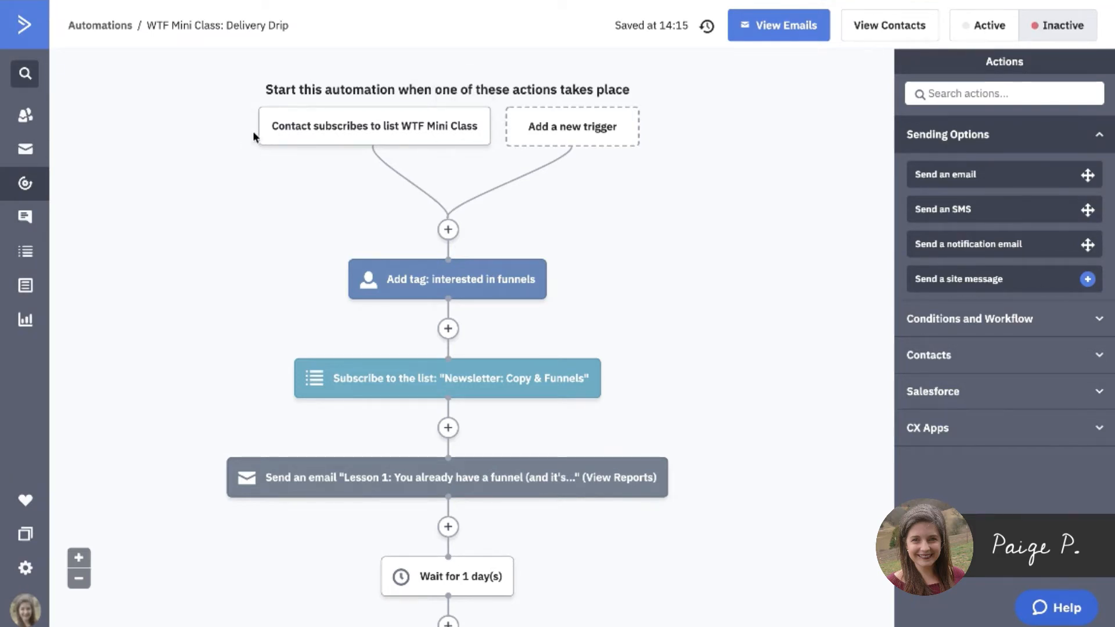
- Examine the start trigger, tag and list actions, and three lesson emails in the "WTF Mini Class: Delivery Drip" automation
mouse_move(388, 140)
scroll(224, 250, "down", 3)
scroll(224, 253, "down", 1)
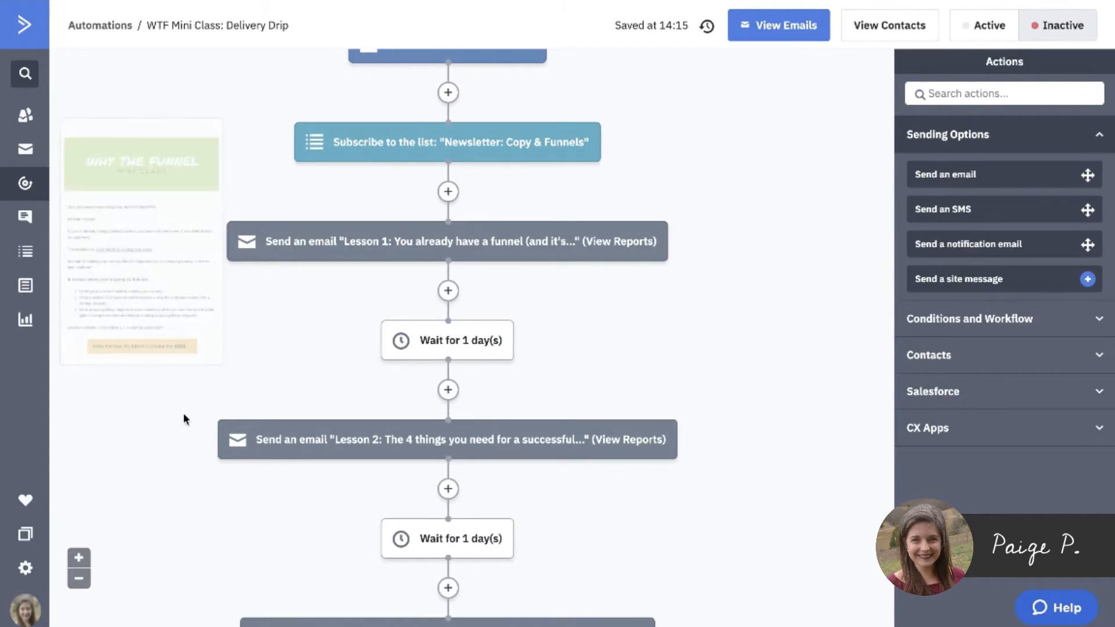
mouse_move(237, 442)
scroll(203, 430, "down", 3)
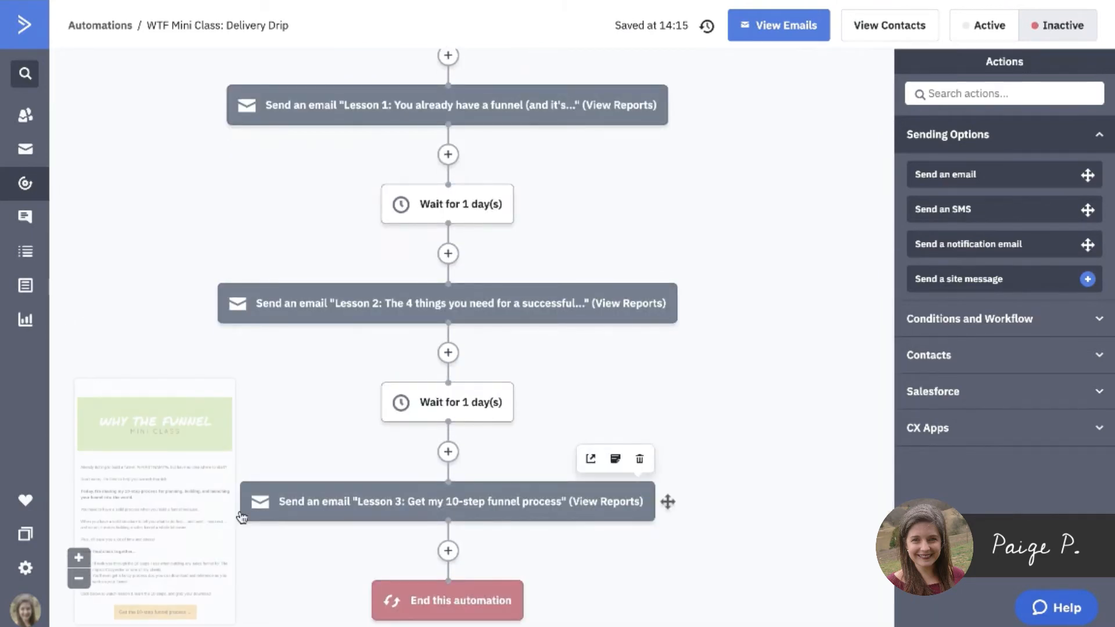
scroll(282, 327, "up", 7)
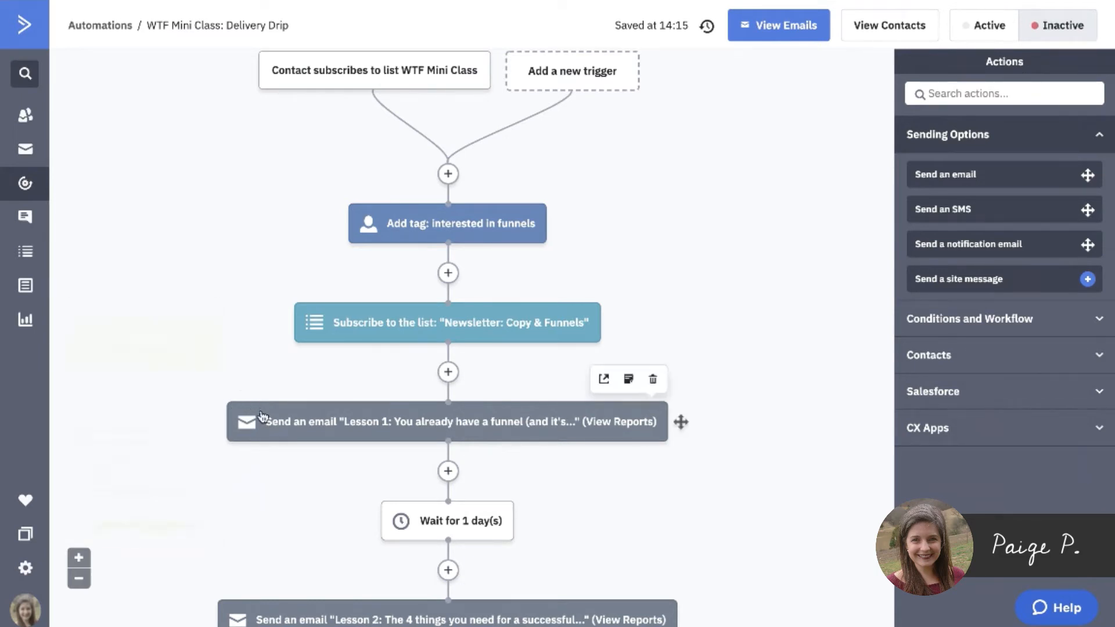
mouse_move(263, 414)
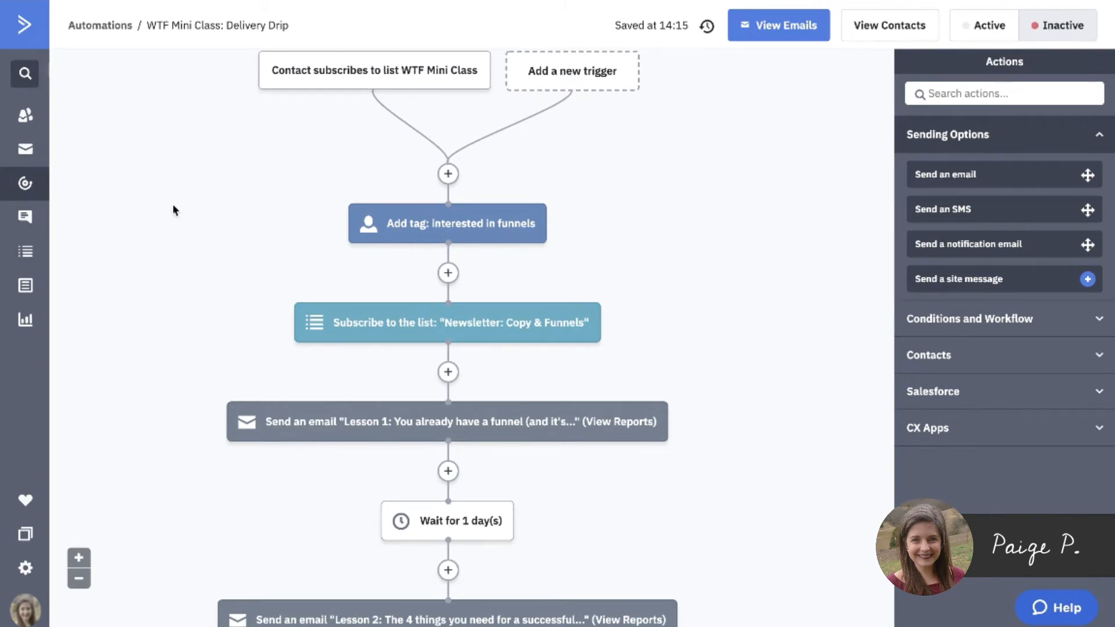
- Examine the waits between the lesson emails, the end of the automation, and the available conditions and workflow actions
scroll(139, 366, "down", 3)
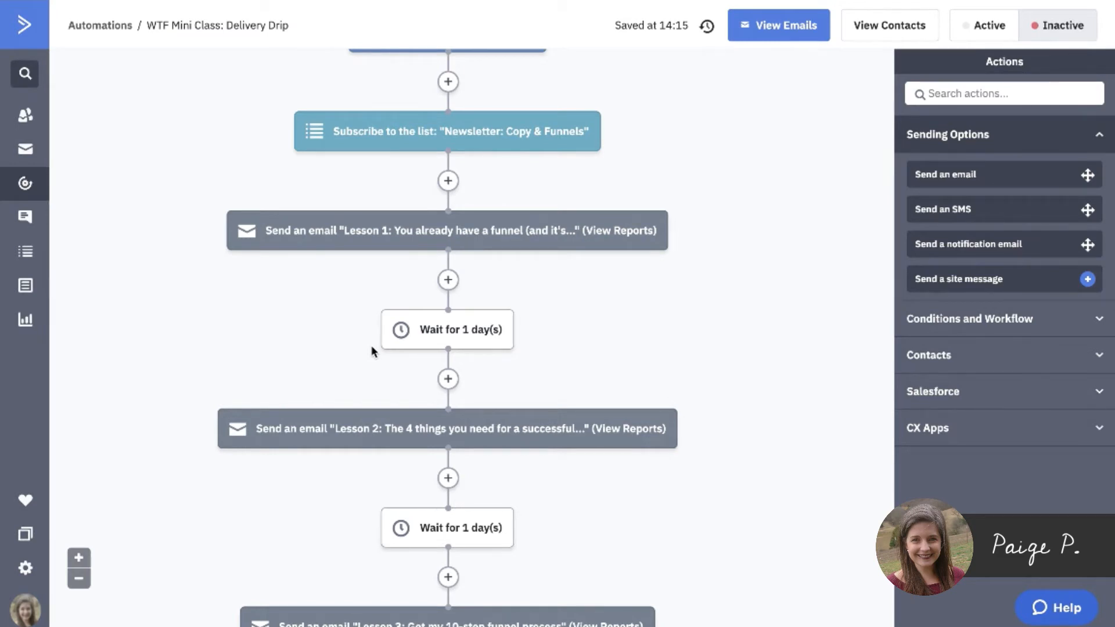
mouse_move(443, 330)
mouse_move(349, 235)
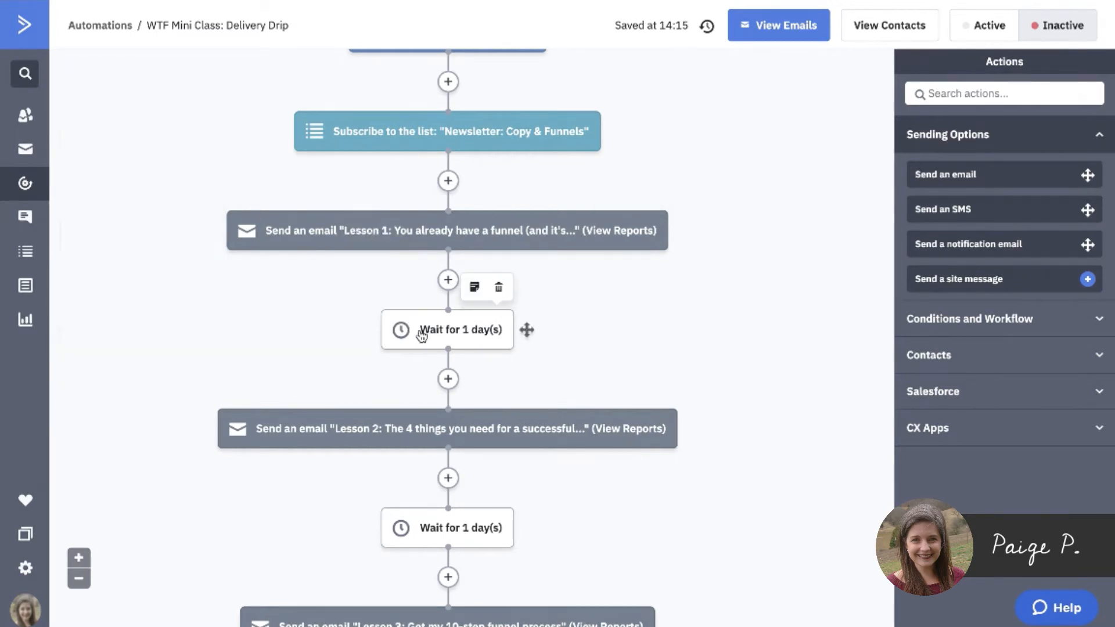
mouse_move(363, 430)
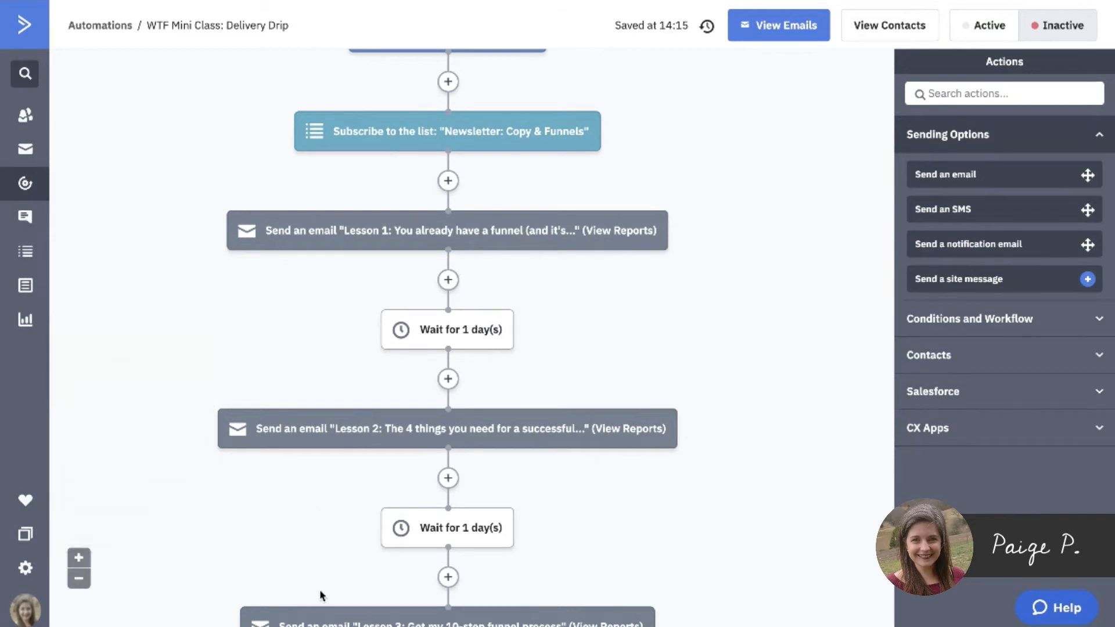
scroll(332, 529, "down", 3)
scroll(332, 530, "up", 3)
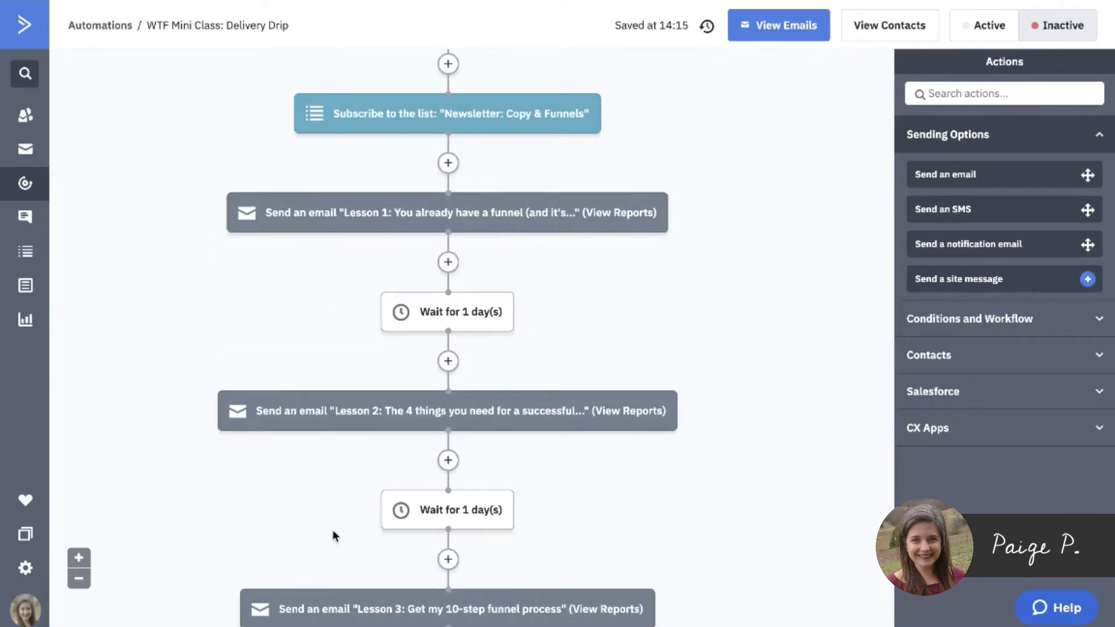
scroll(332, 530, "down", 4)
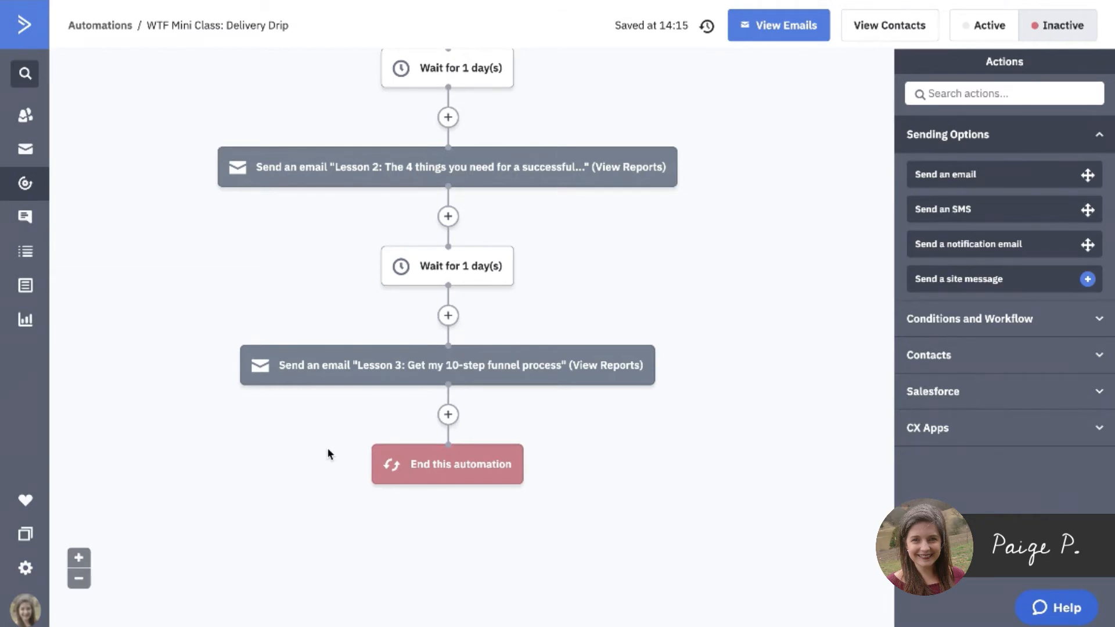
scroll(328, 453, "up", 8)
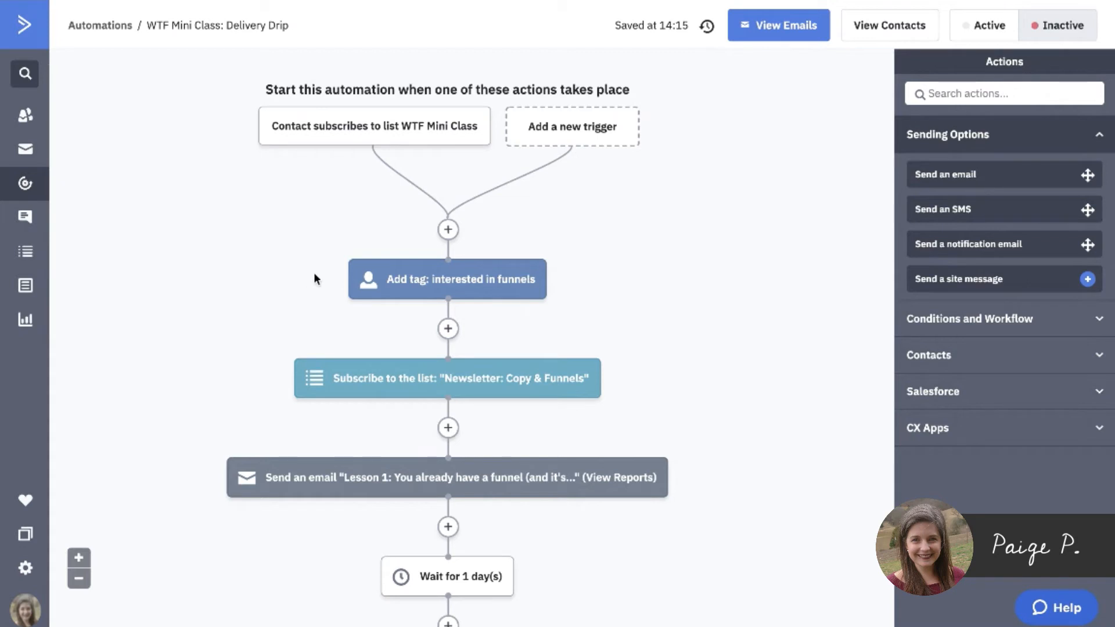
mouse_move(351, 377)
scroll(270, 378, "down", 9)
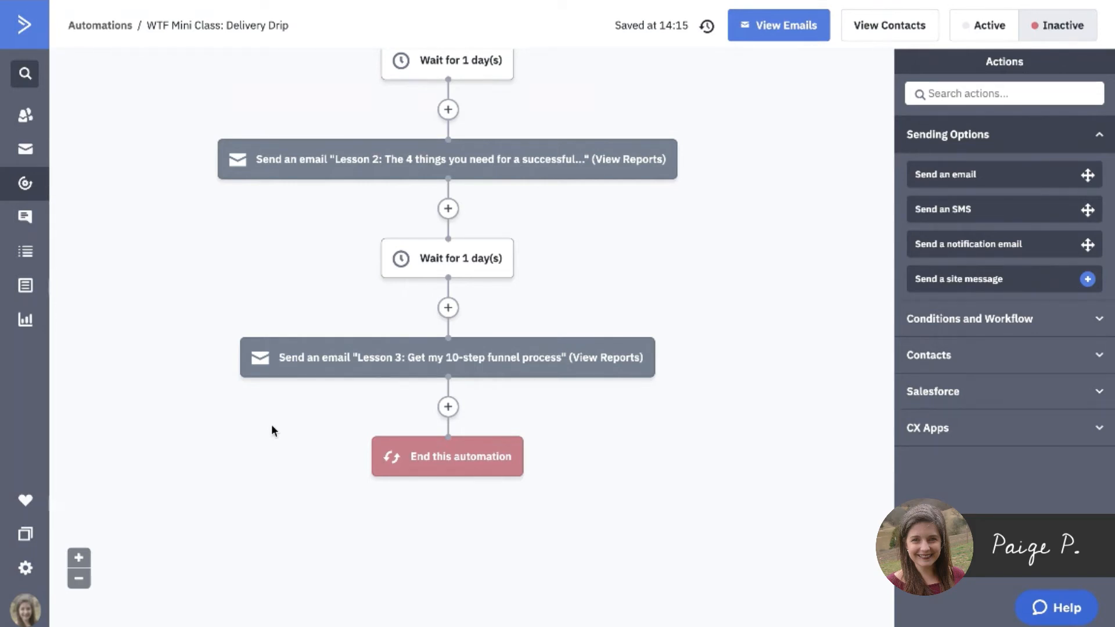
left_click(945, 319)
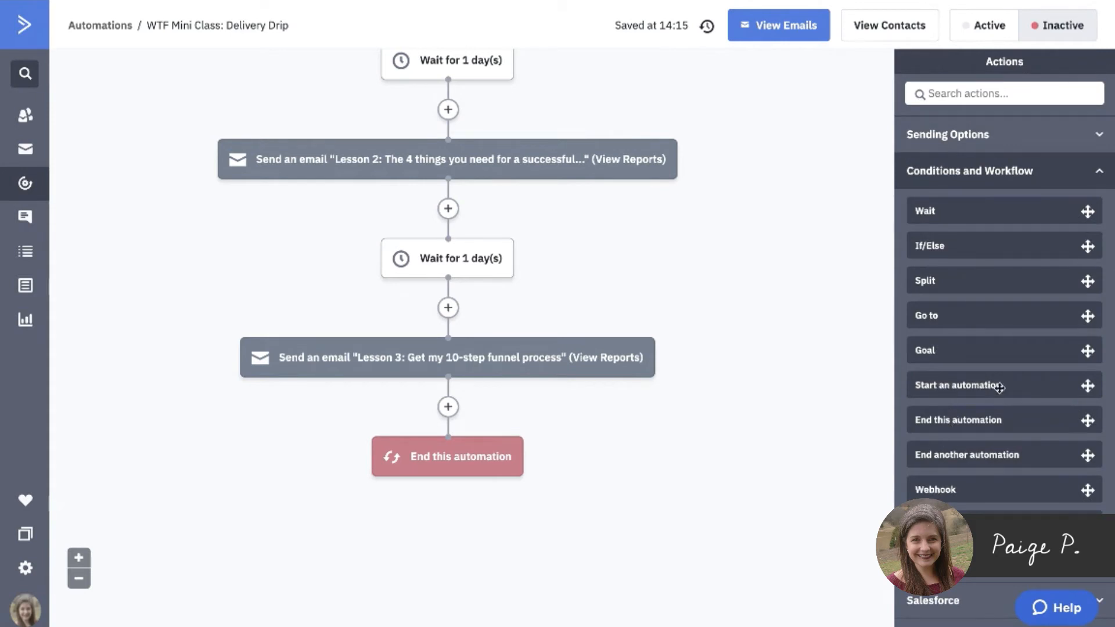
mouse_move(1017, 385)
left_mouse_down()
mouse_move(493, 418)
mouse_move(901, 466)
mouse_move(1078, 399)
mouse_move(1039, 382)
left_mouse_up()
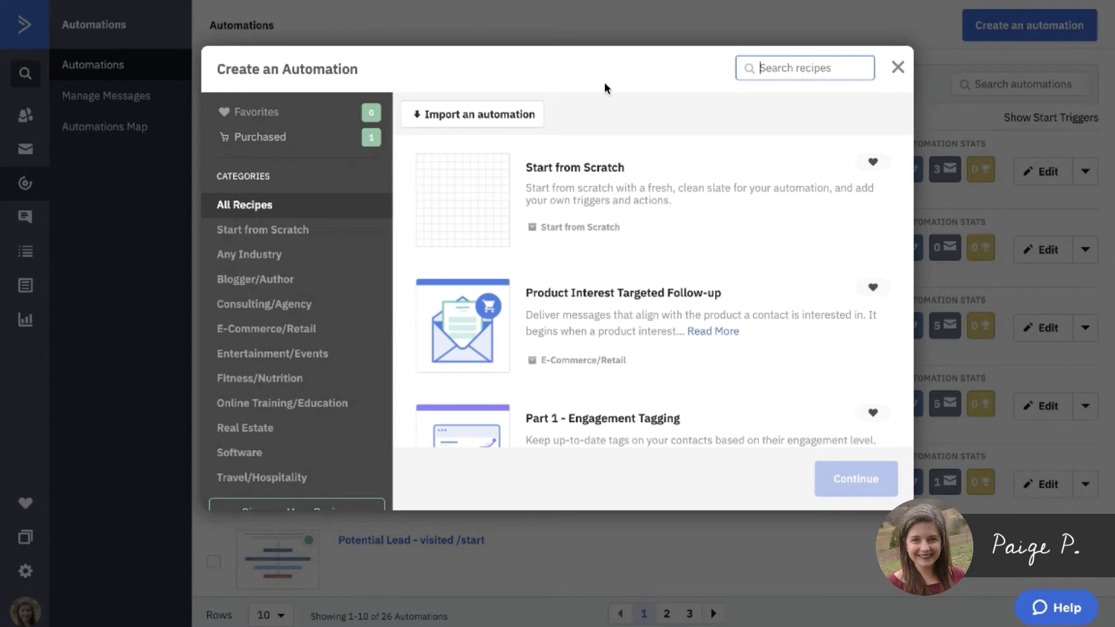
- Create a new automation from scratch without a start trigger, dismissing the prompt for a first action
left_click(577, 188)
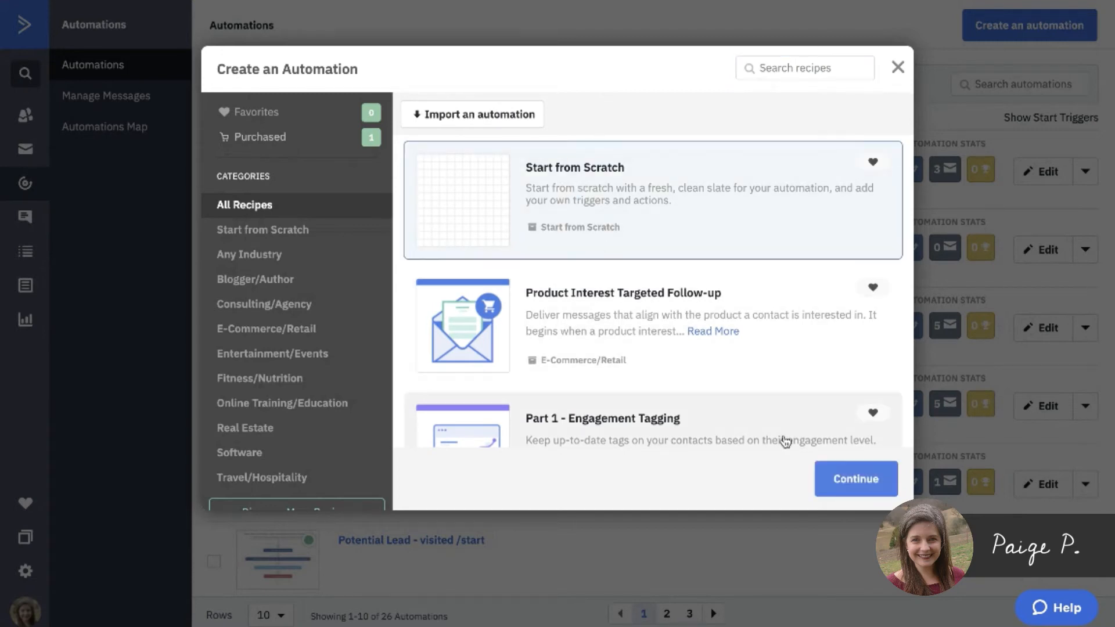
left_click(839, 482)
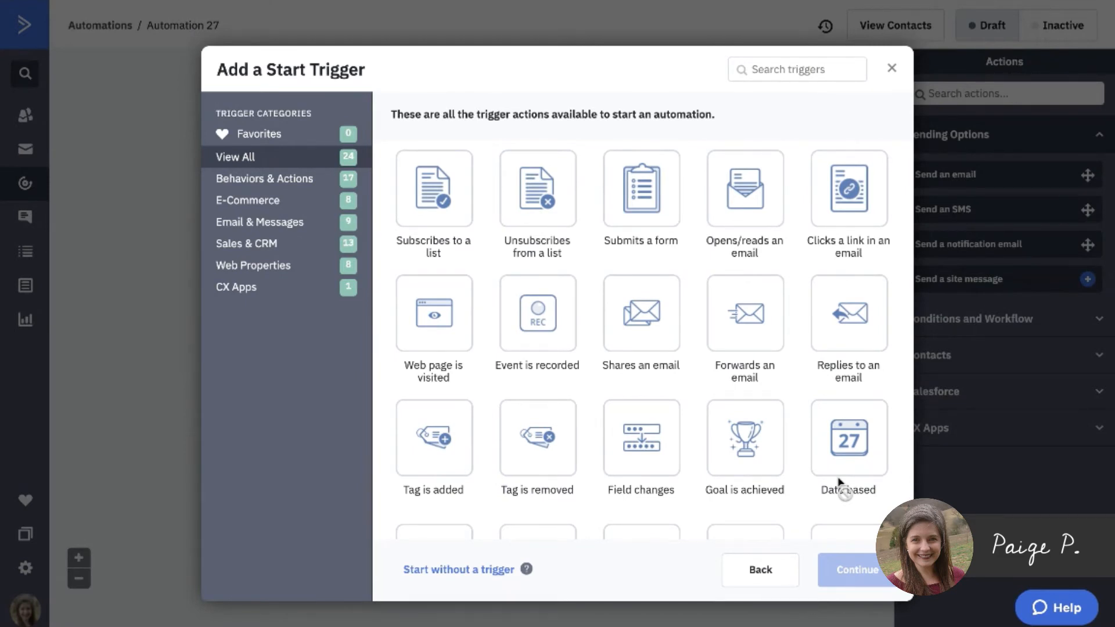
left_click(435, 570)
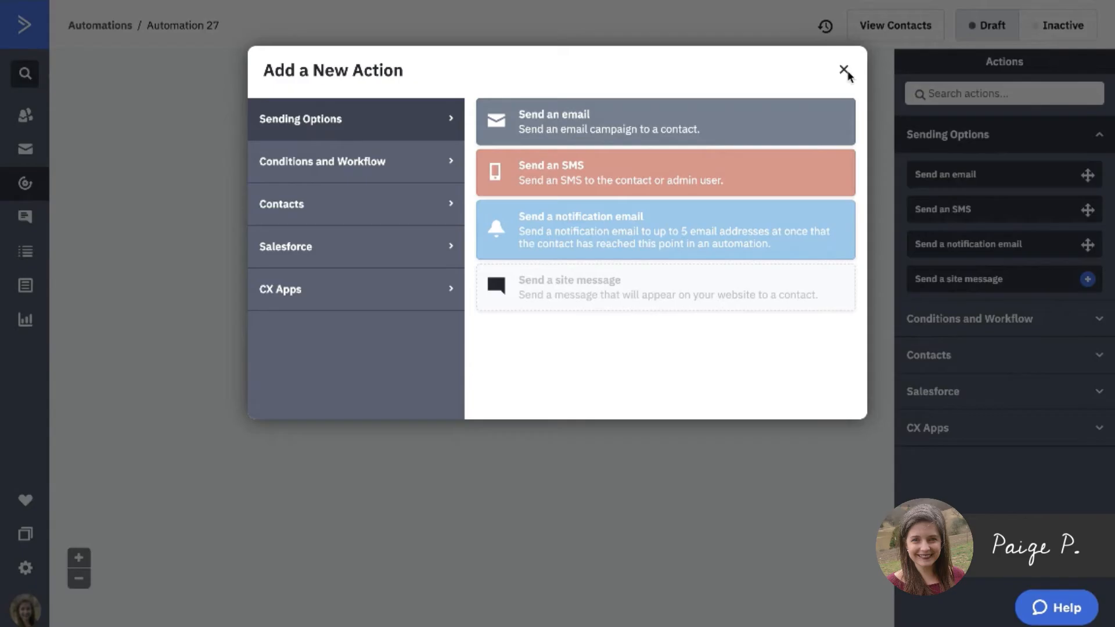
left_click(843, 71)
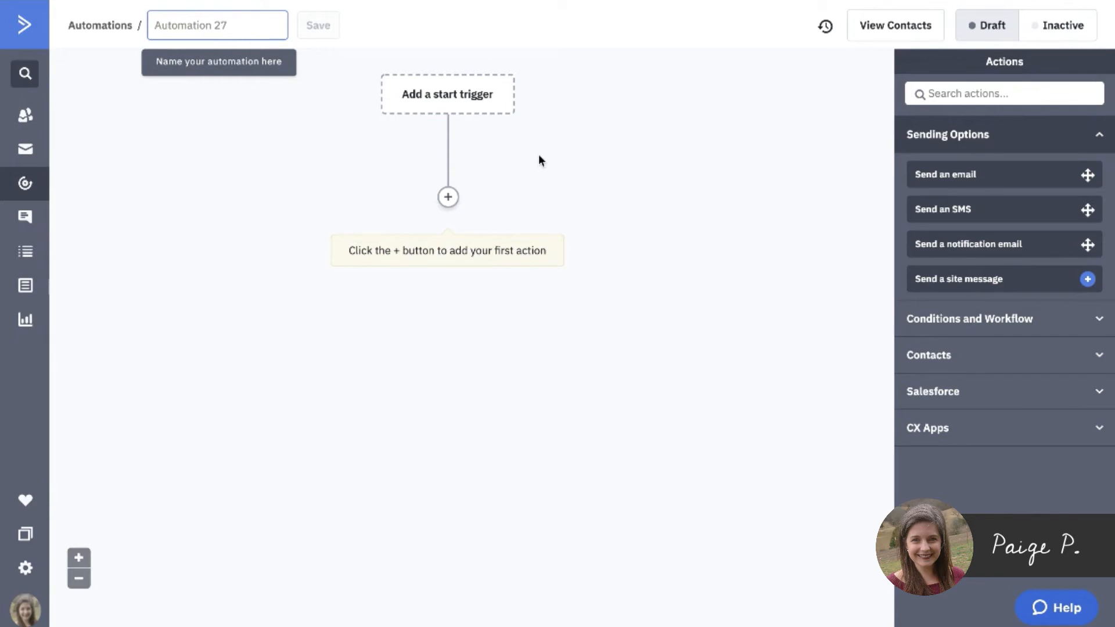
- Name the automation "Free Course Funnel Demo" and save the name
type("Free C")
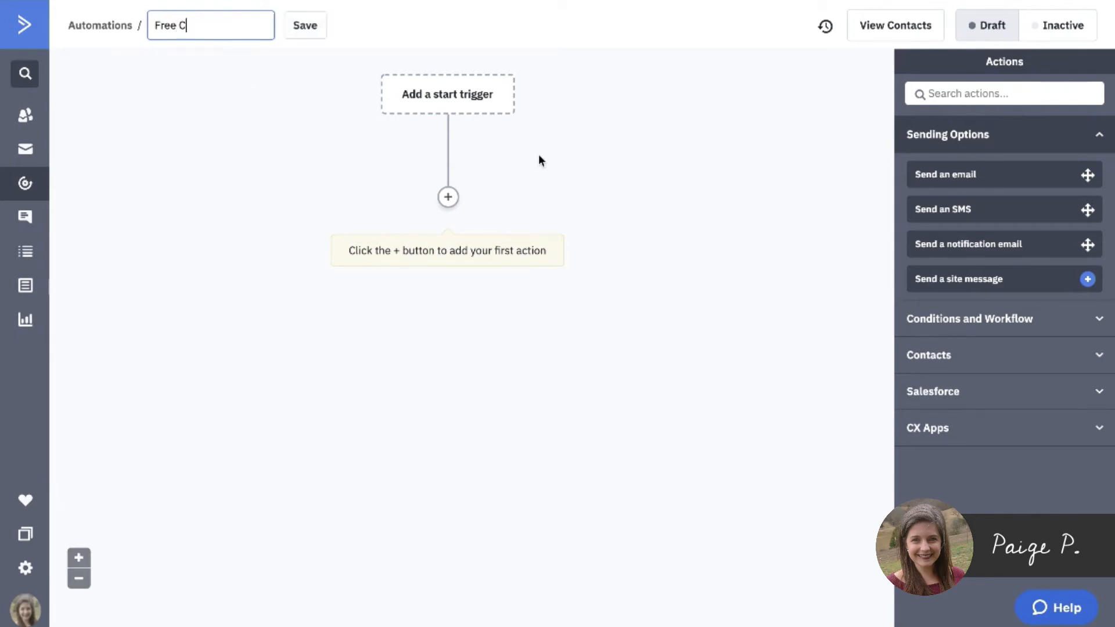
type("ourse Funnel Demo")
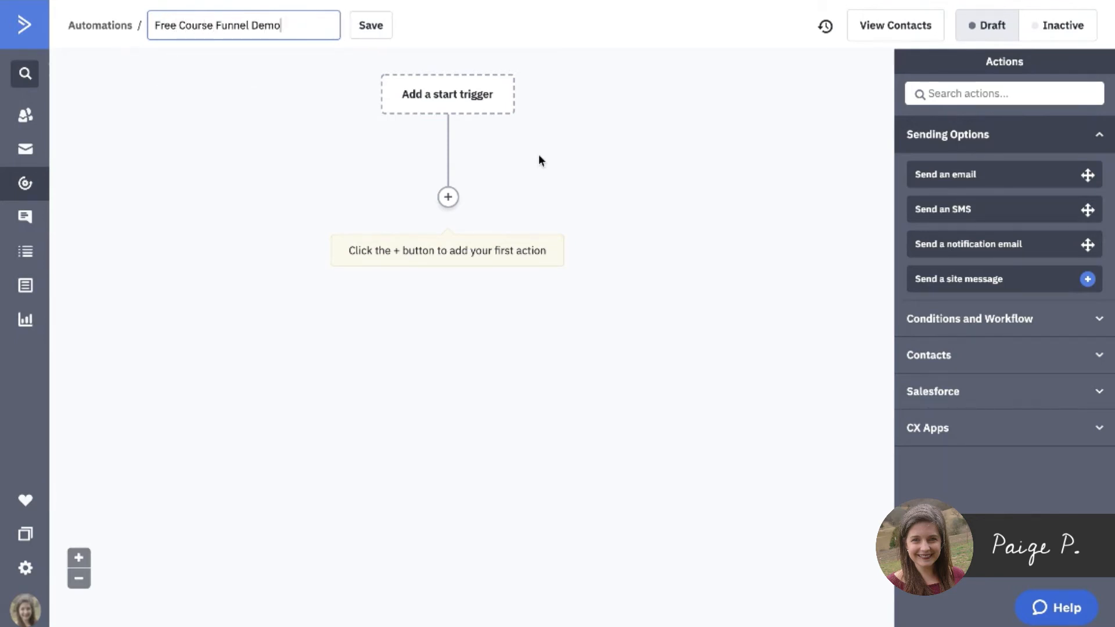
left_click(377, 29)
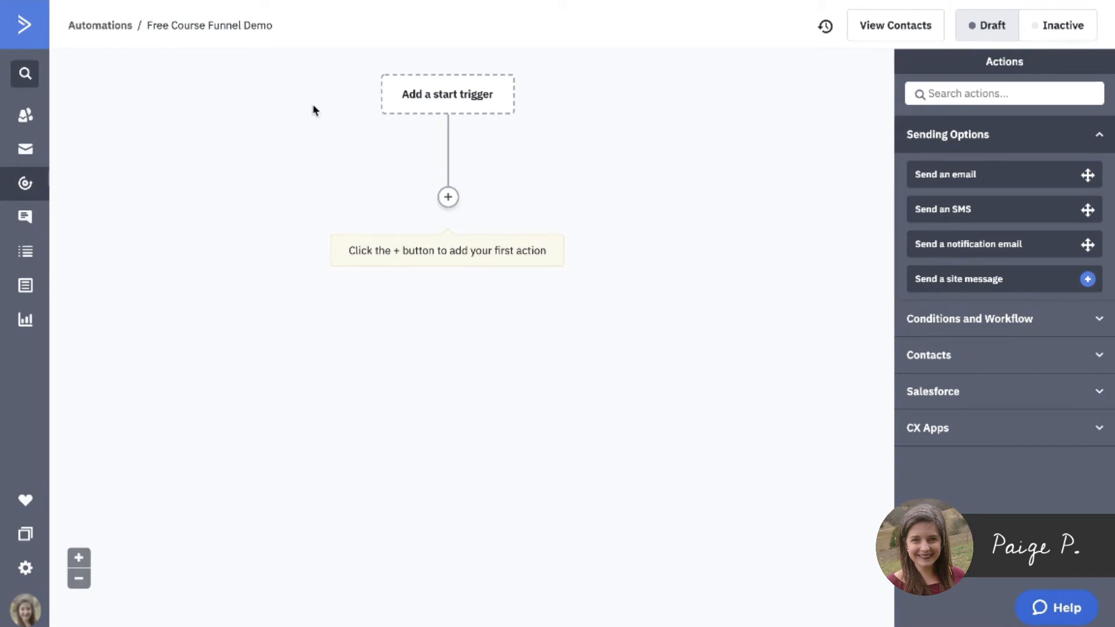
- Add a send-email action below the start trigger with a new email named "L1:", leaving it as a draft without choosing a template
left_click_drag(945, 173, 511, 201)
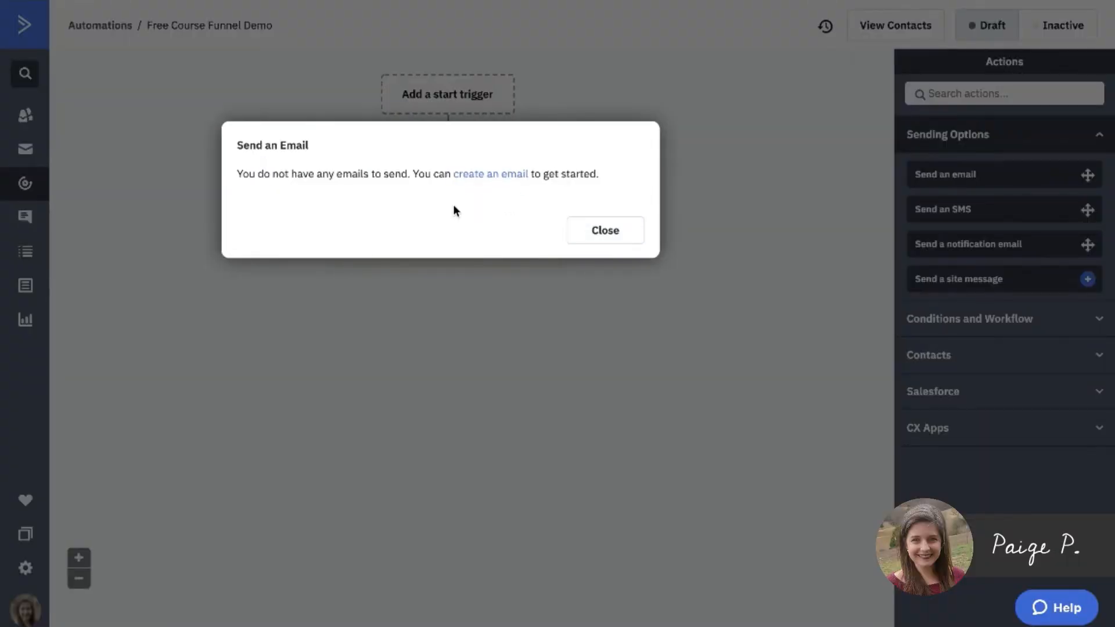
left_click(468, 177)
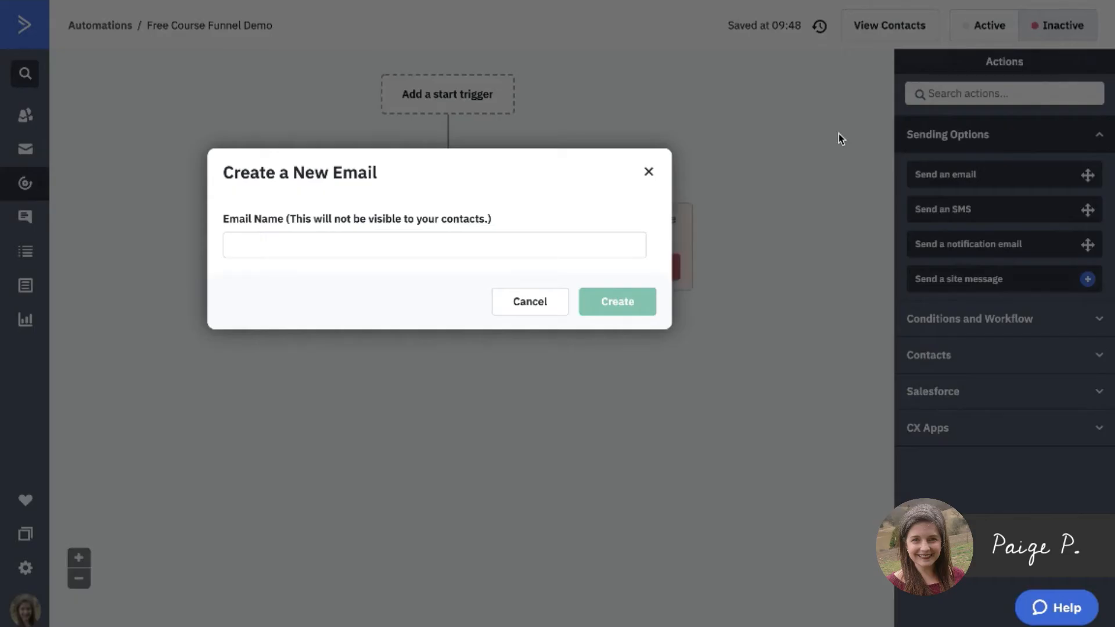
type("L1:")
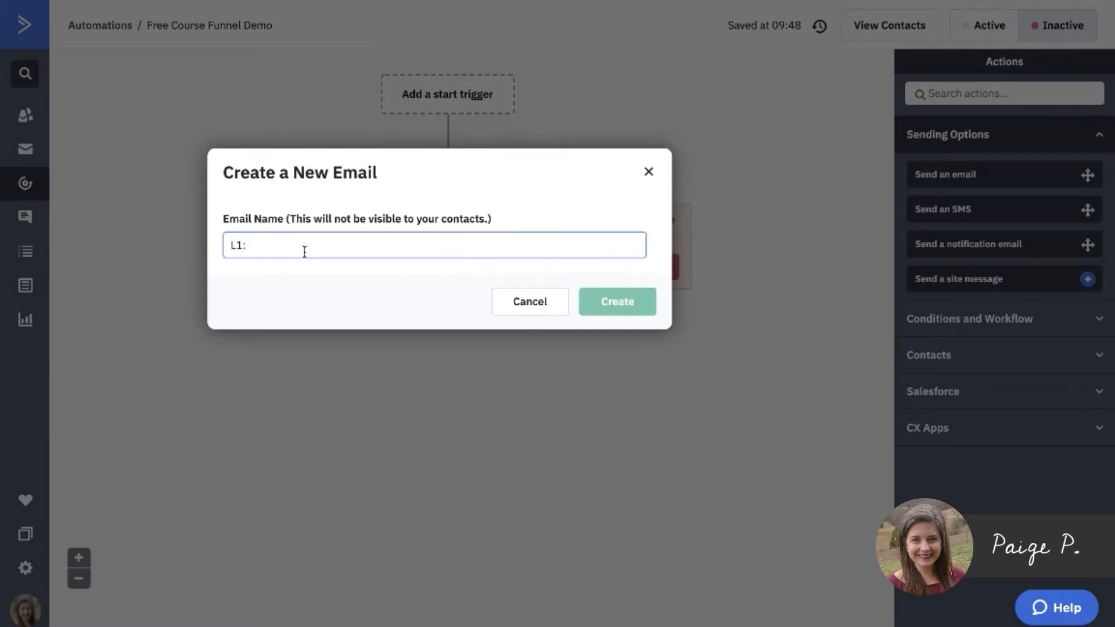
left_click(617, 308)
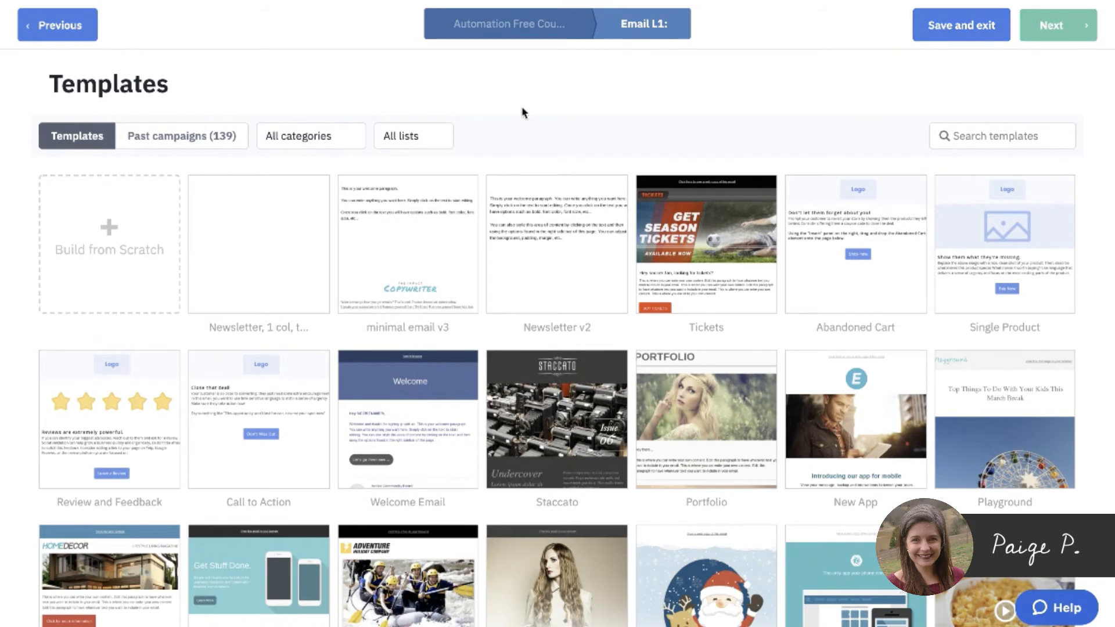
mouse_move(396, 222)
mouse_move(770, 385)
left_click(956, 27)
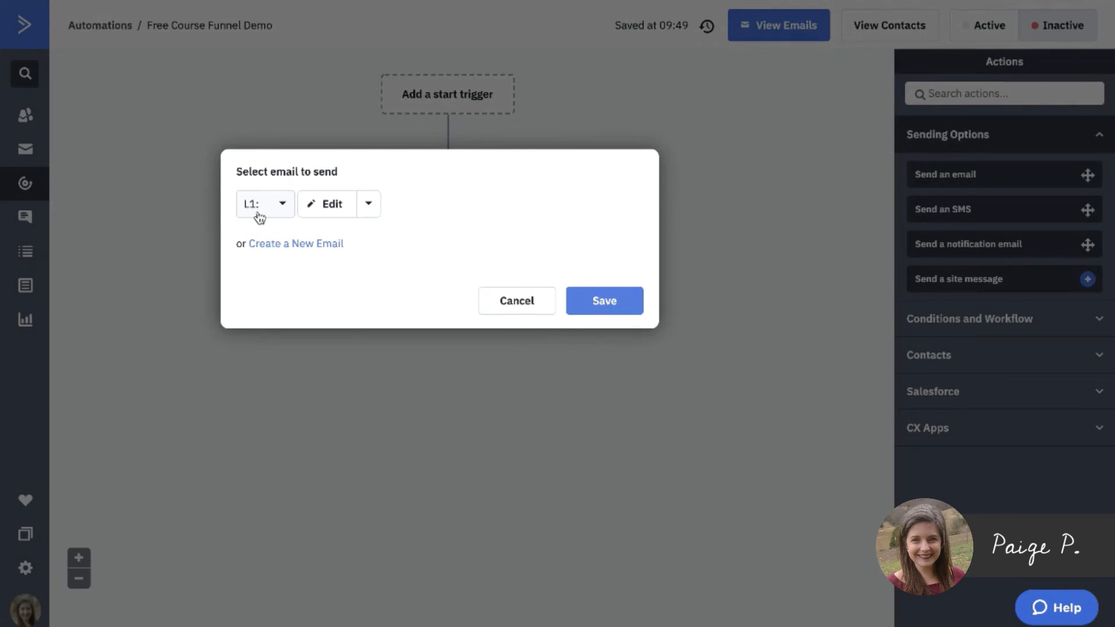
left_click(607, 309)
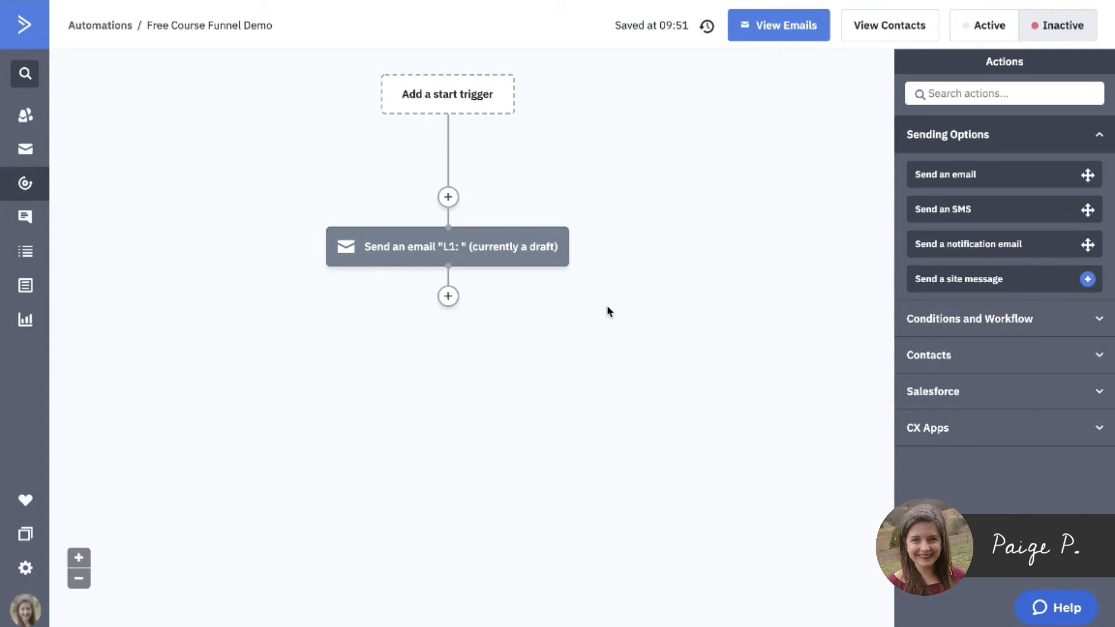
- Add a second send-email action after L1 with a new draft email named "L2:", without choosing a template
left_click_drag(966, 172, 475, 297)
left_click(324, 292)
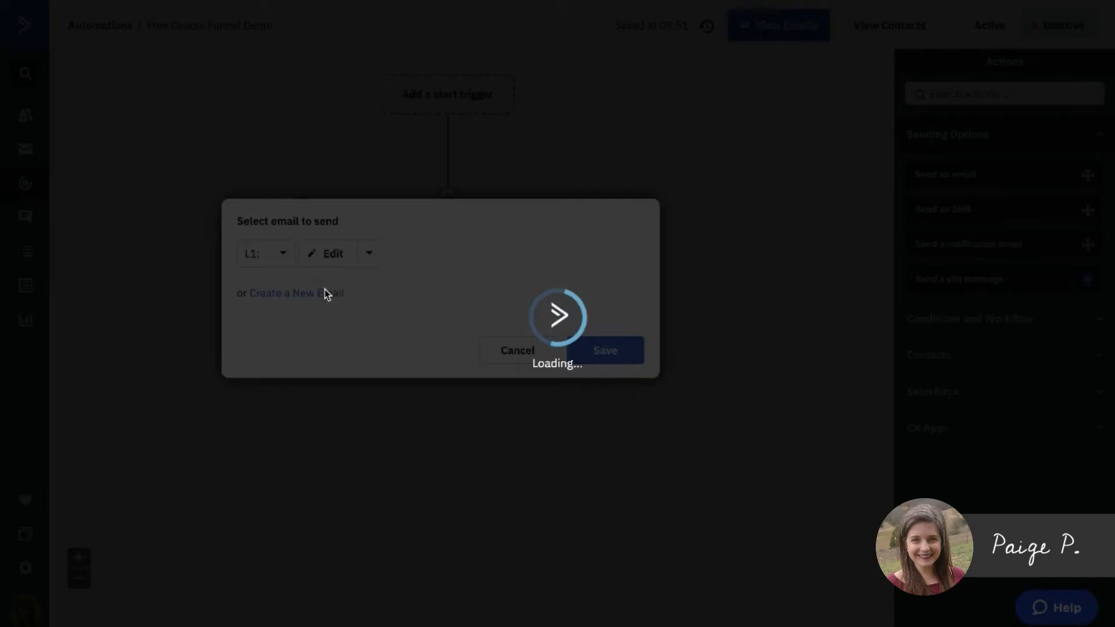
type("L2:")
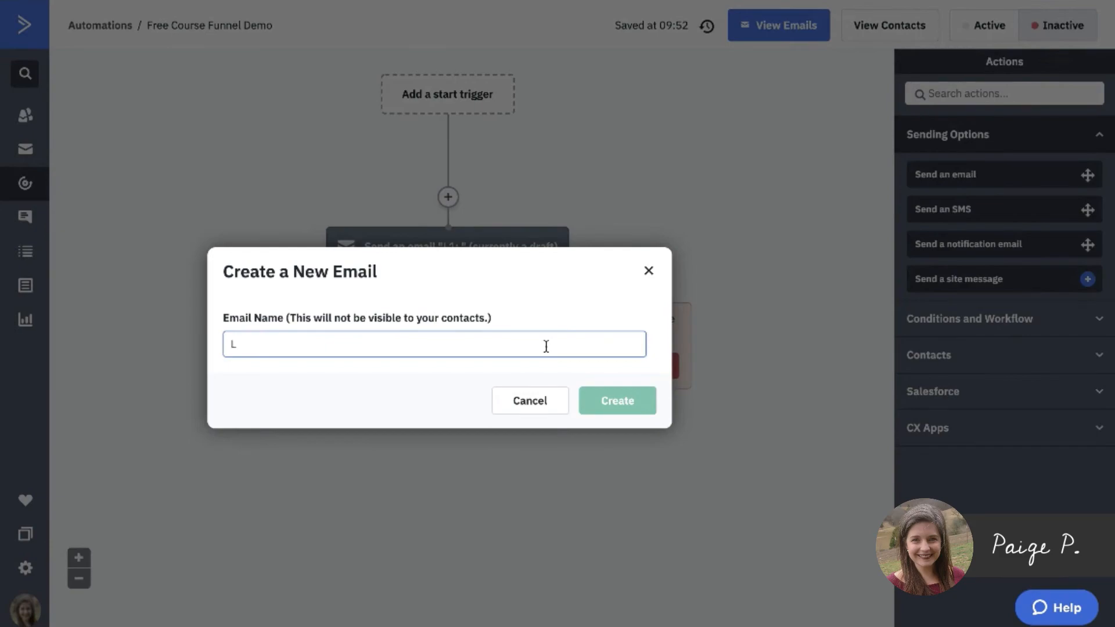
left_click(642, 397)
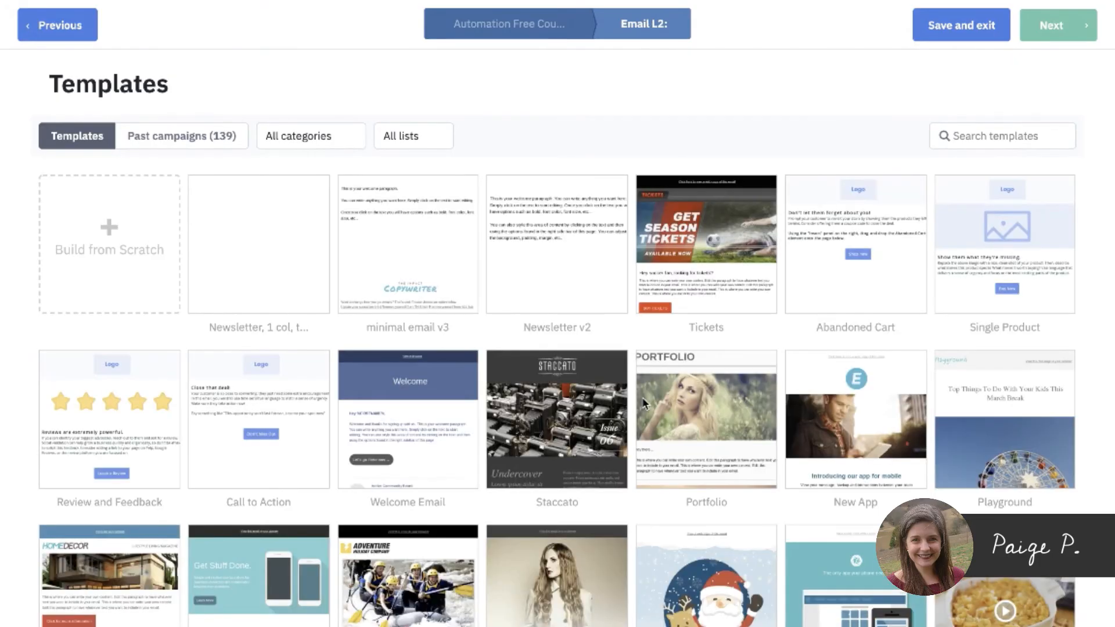
left_click(944, 36)
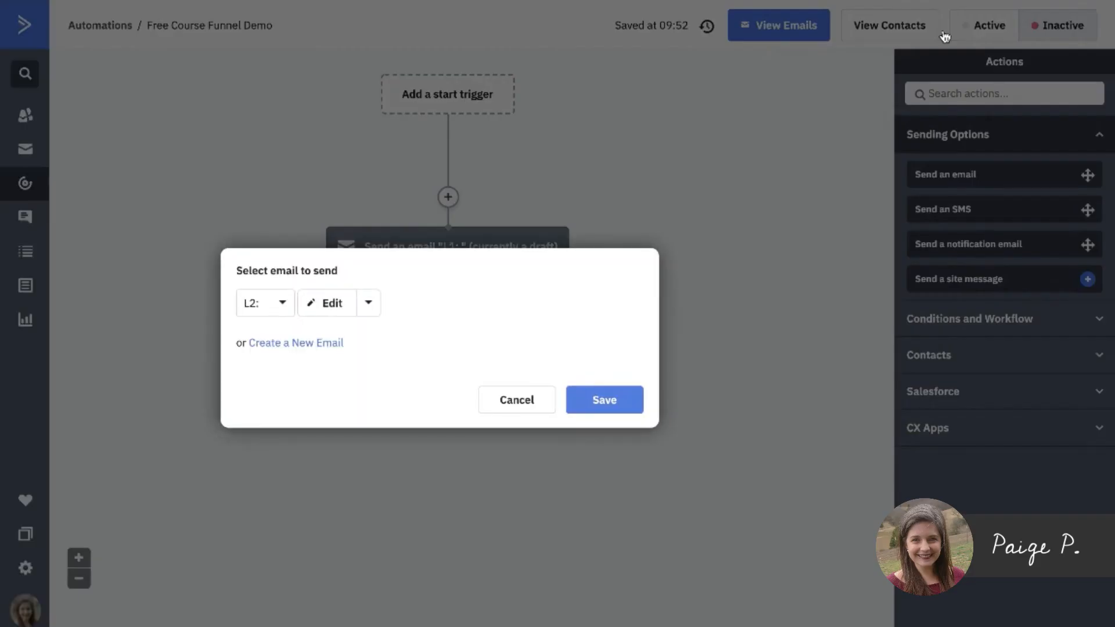
left_click(626, 397)
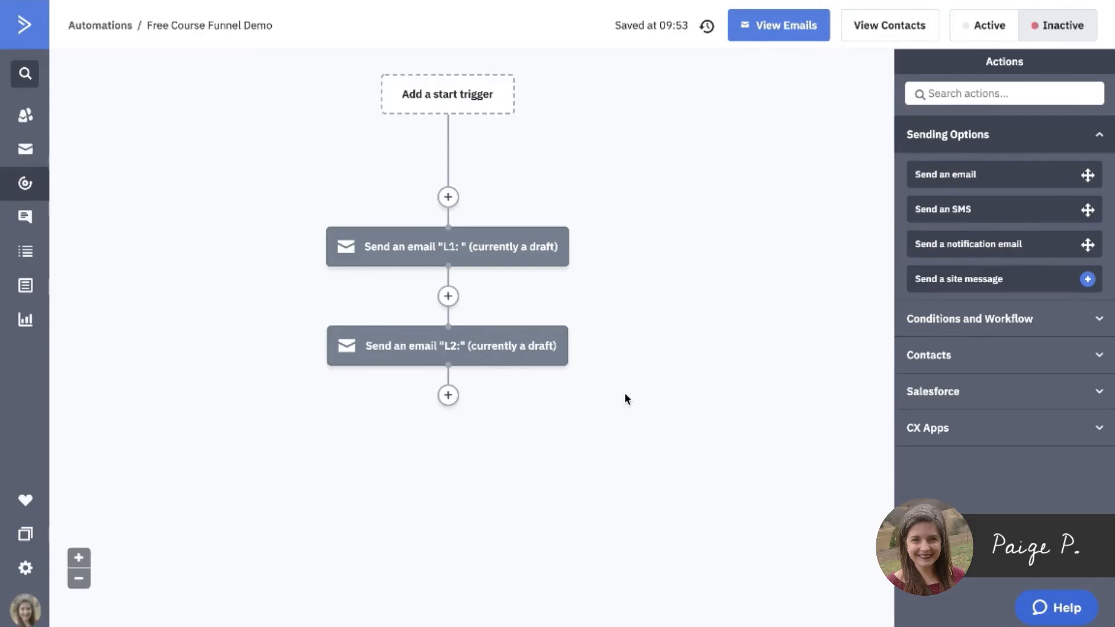
- Add a third send-email action after L2 with a new draft email named "L3:", without choosing a template
left_click_drag(926, 175, 487, 411)
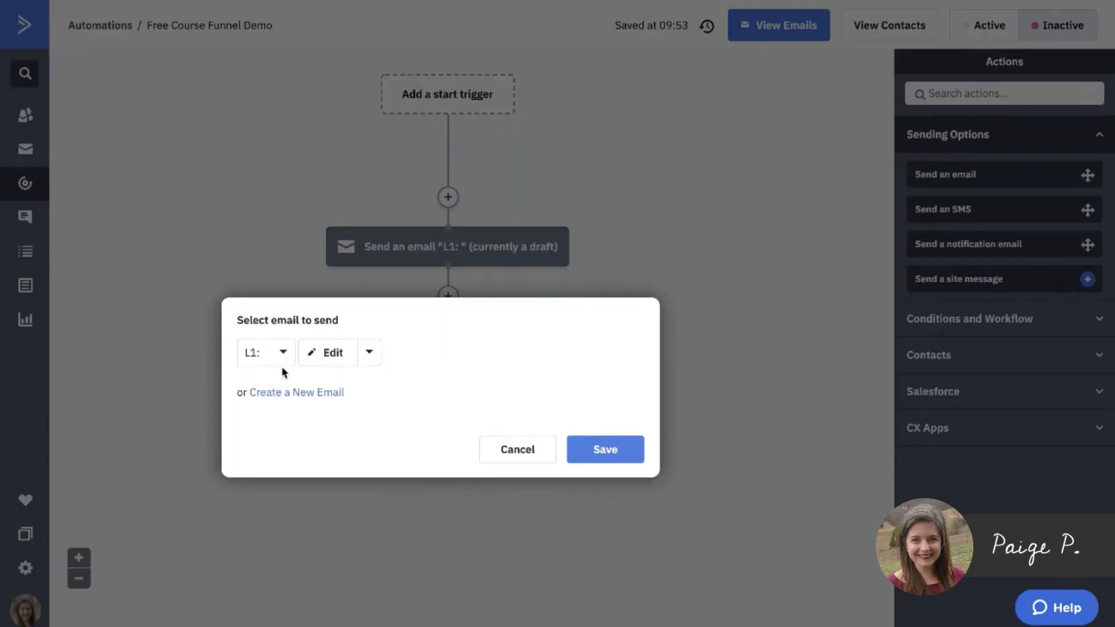
left_click(289, 392)
left_click(505, 442)
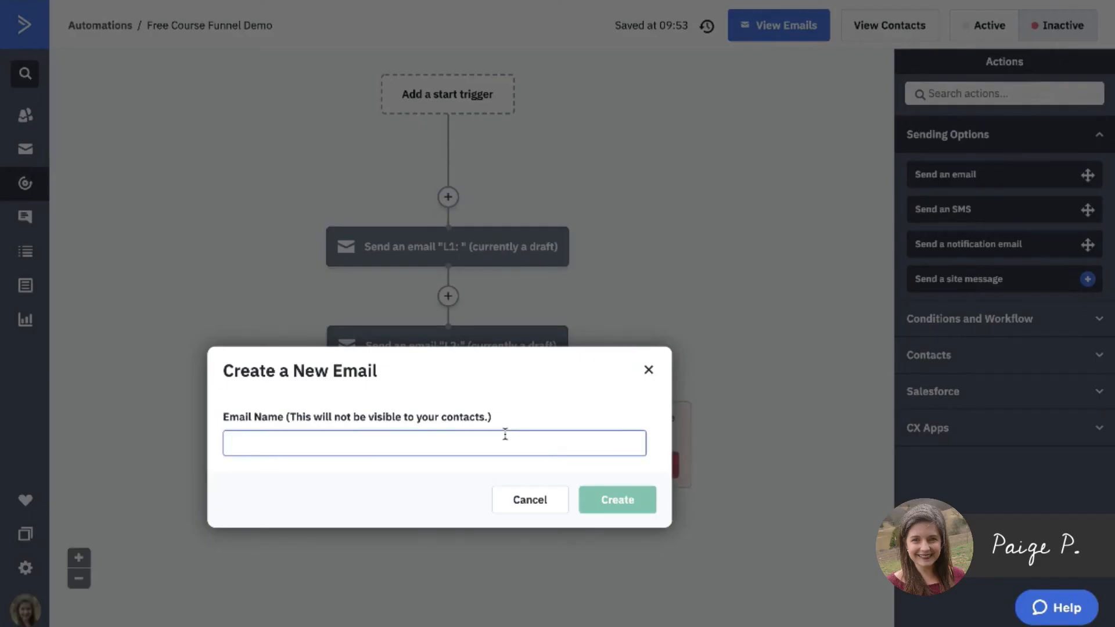
type("L3:")
left_click(614, 493)
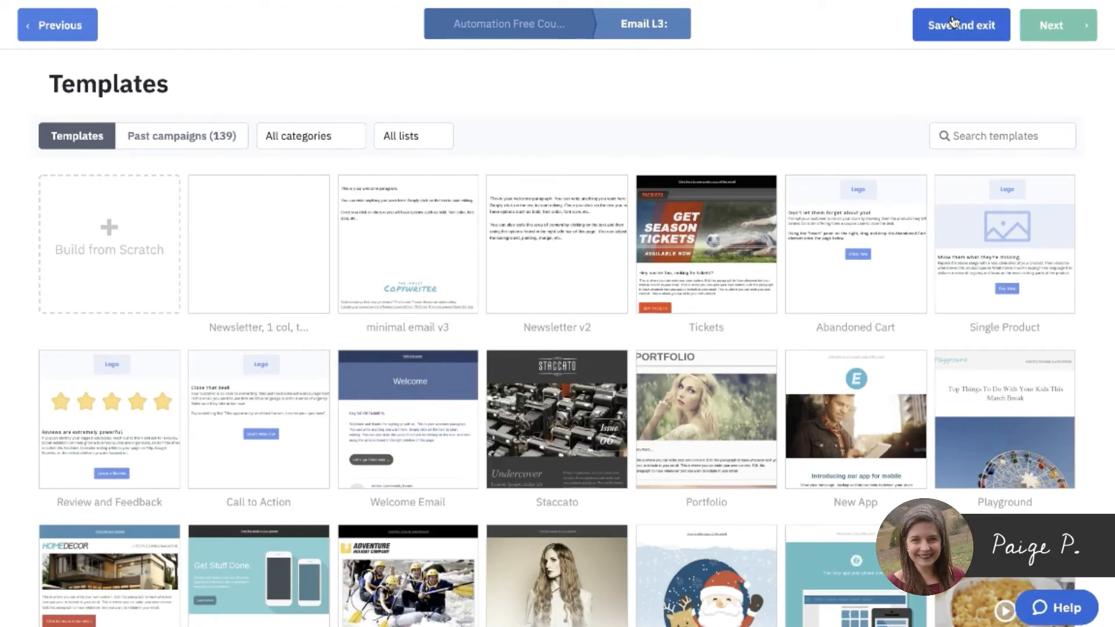
left_click(954, 22)
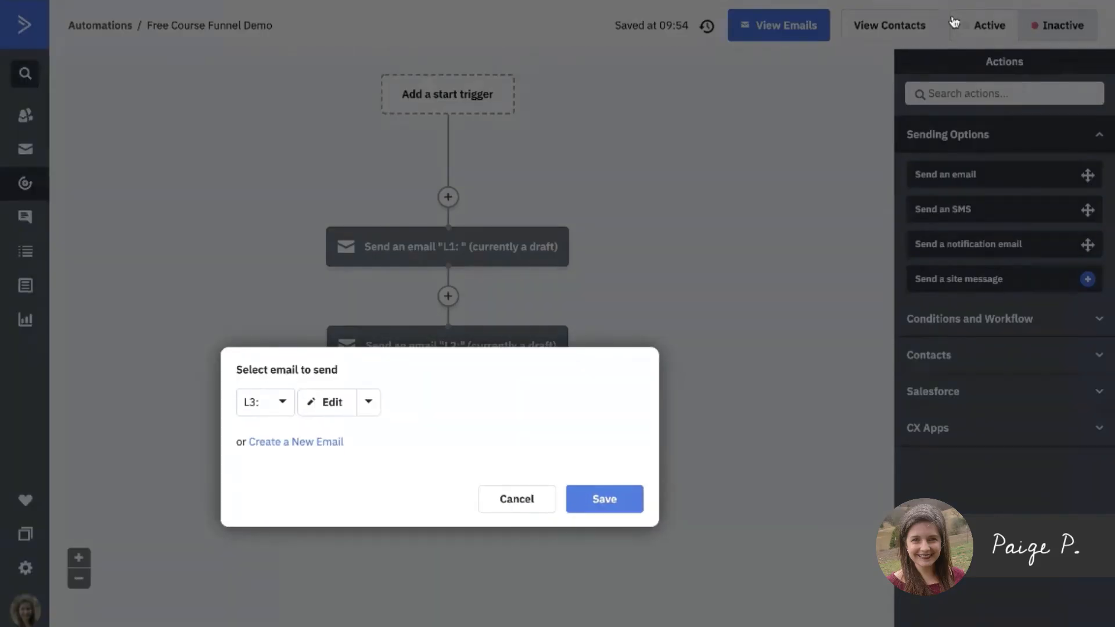
left_click(594, 507)
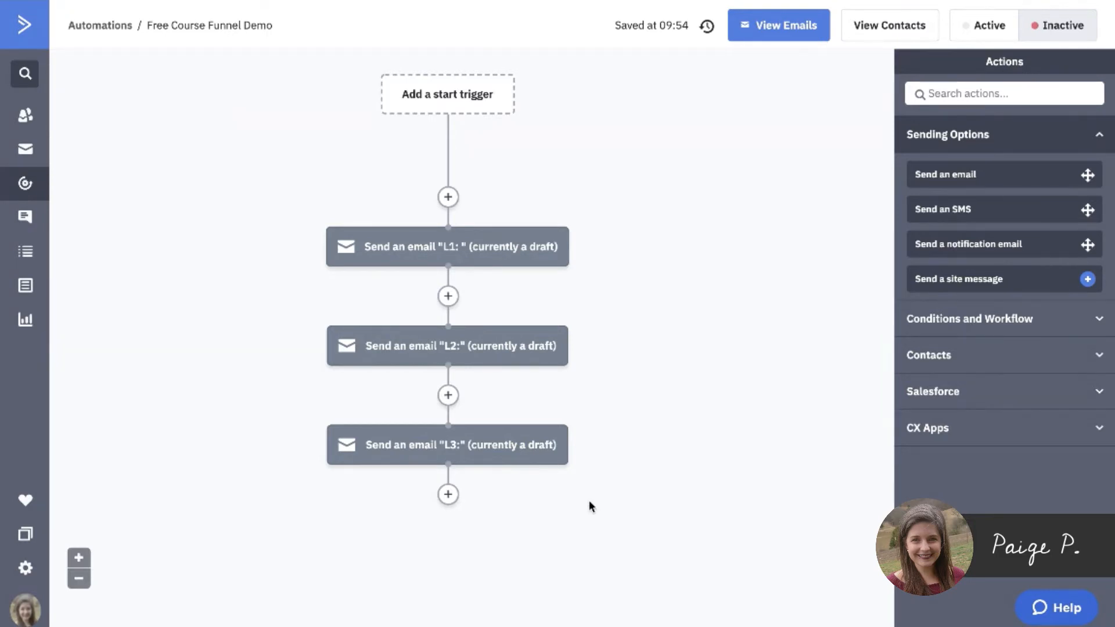
- Insert a wait condition for a specified period of 1 day between the L1 and L2 emails
mouse_move(464, 269)
mouse_move(391, 251)
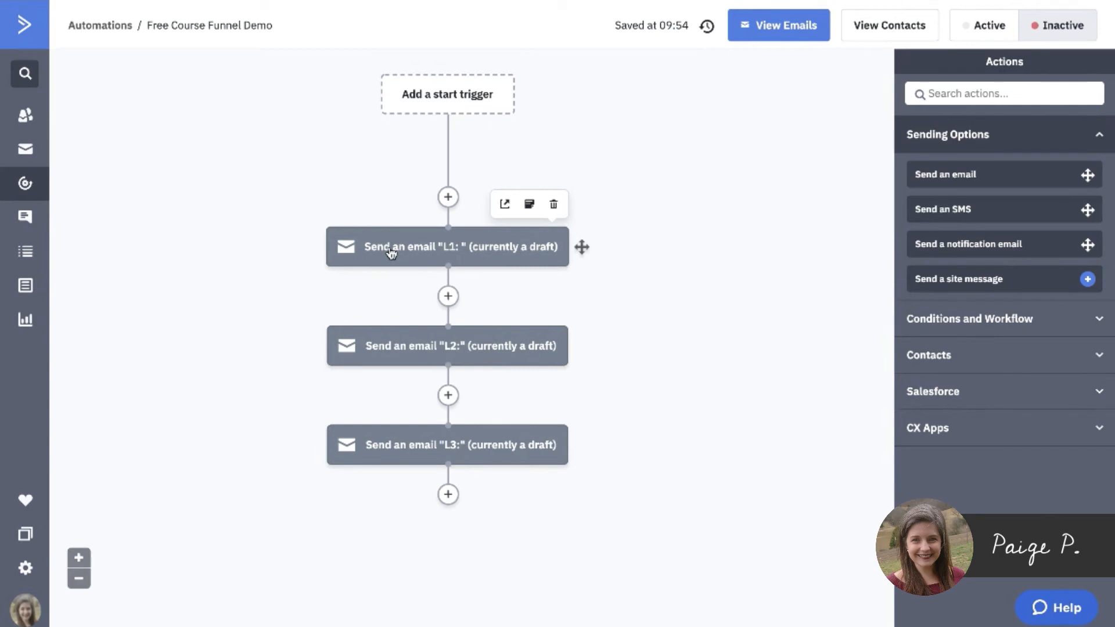
left_click(1064, 171)
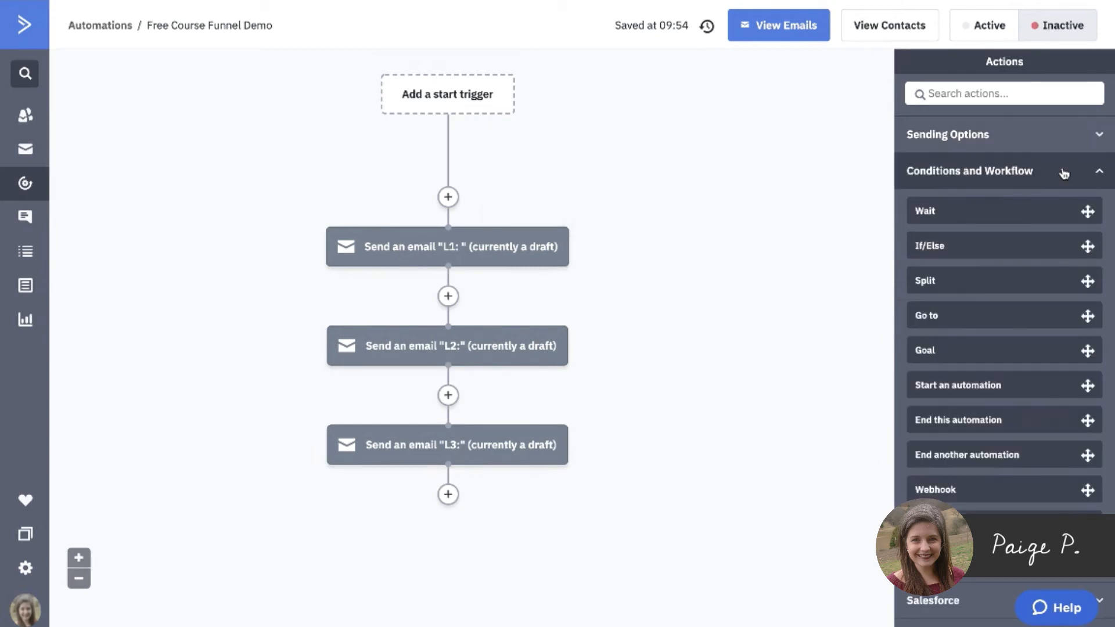
left_click_drag(943, 212, 480, 300)
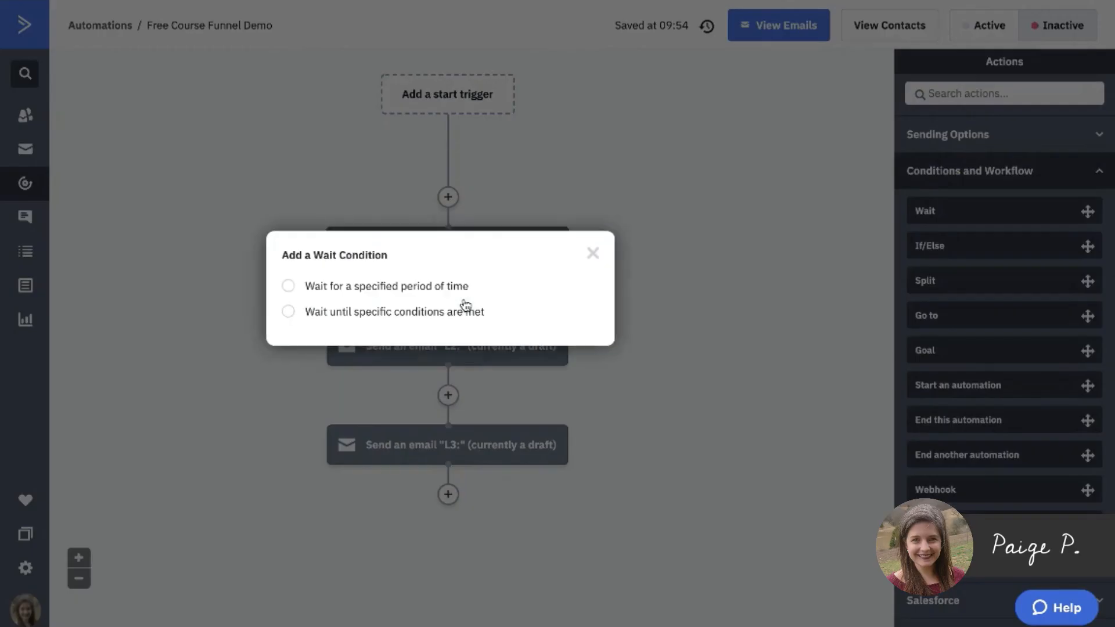
left_click(436, 286)
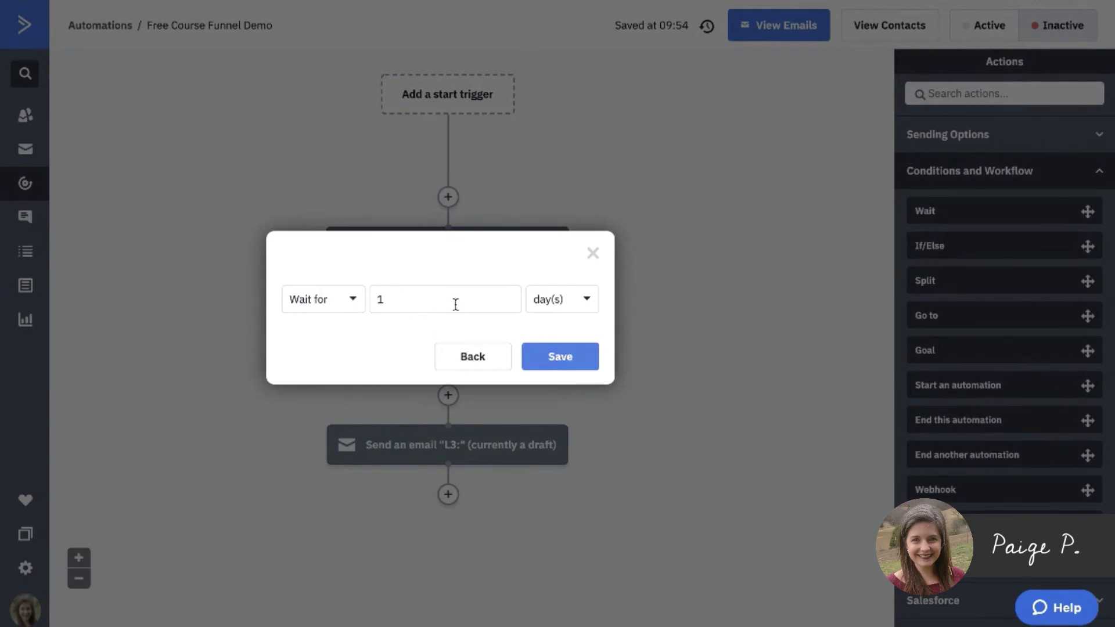
left_click(560, 355)
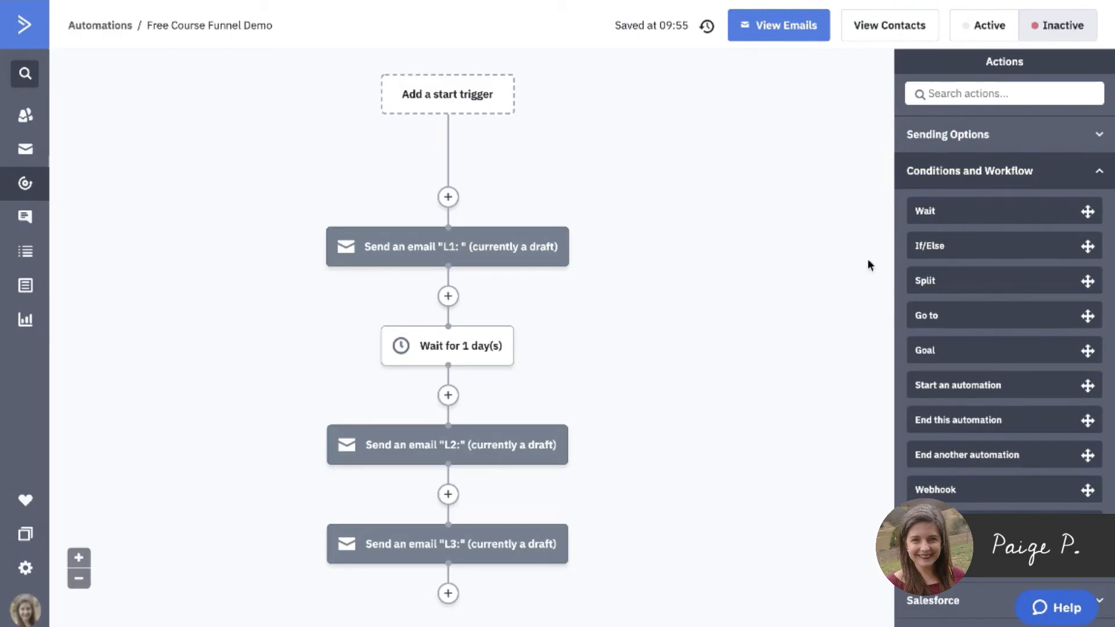
- Insert a 1-day wait between the L2 and L3 emails, and add an "End this automation" action after L3
left_click_drag(927, 211, 448, 493)
left_click(436, 484)
left_click(537, 552)
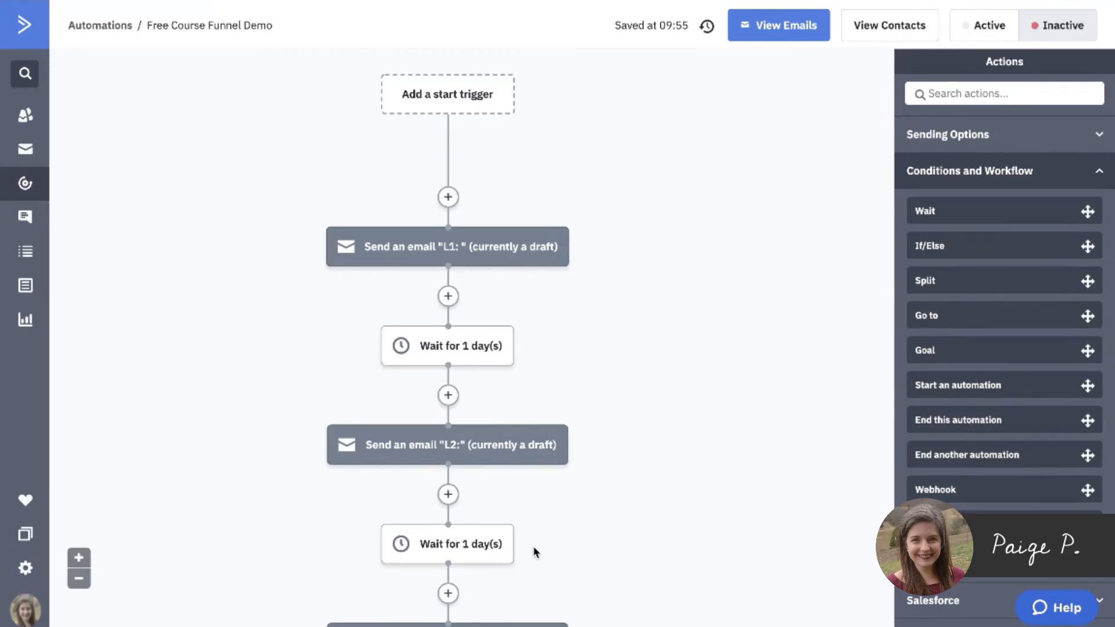
scroll(534, 552, "down", 5)
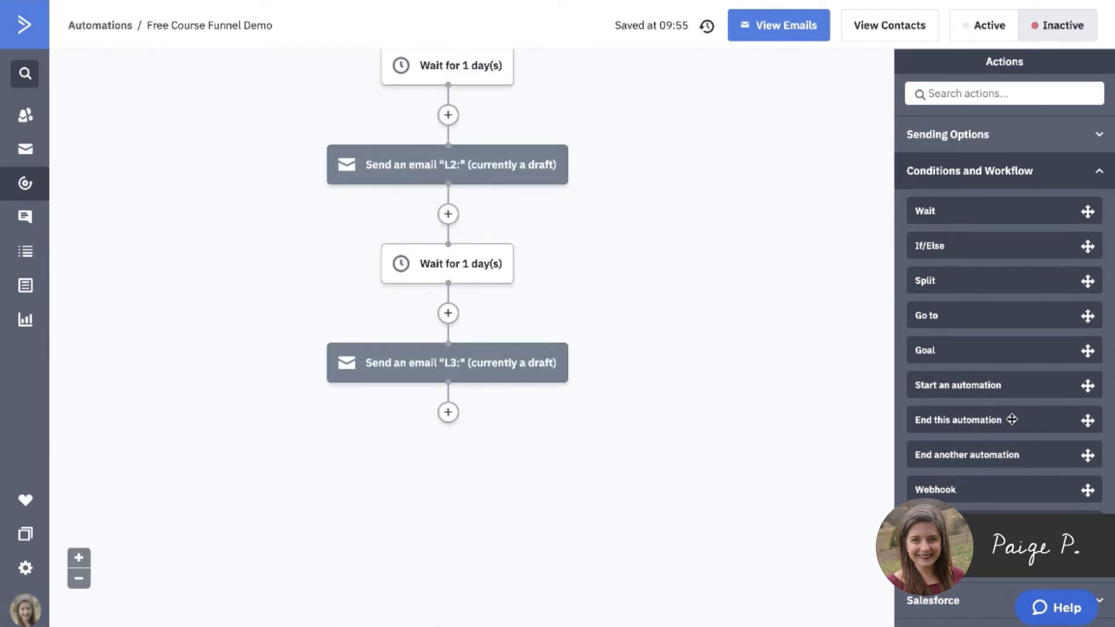
left_click_drag(1011, 419, 511, 413)
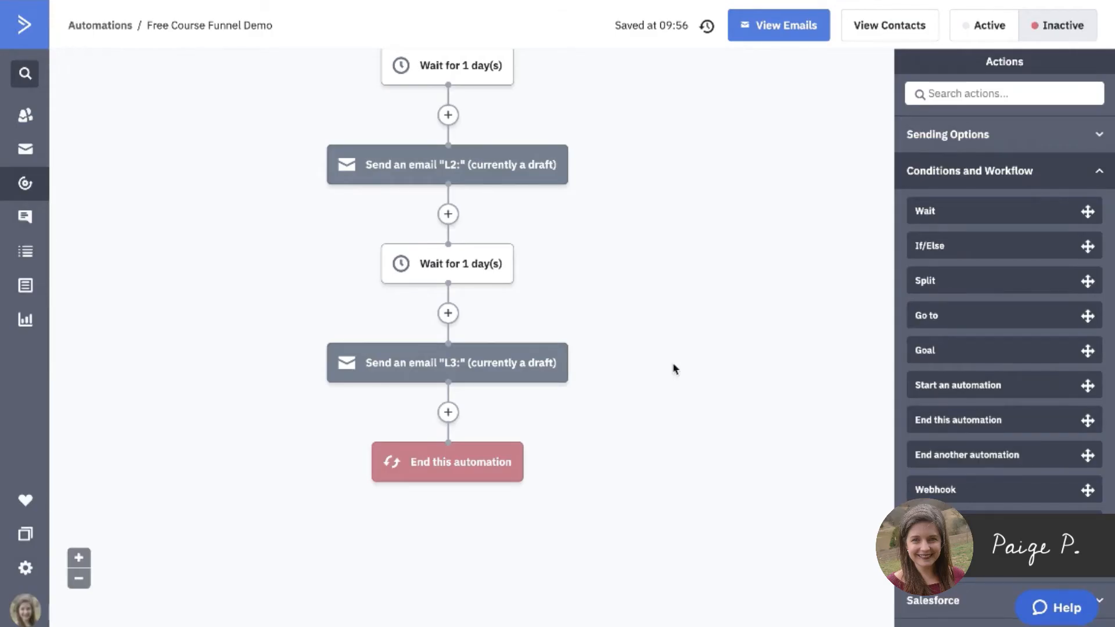
- Add a start trigger for contacts subscribing to the WTF Mini Class list, set to run multiple times
scroll(674, 369, "up", 5)
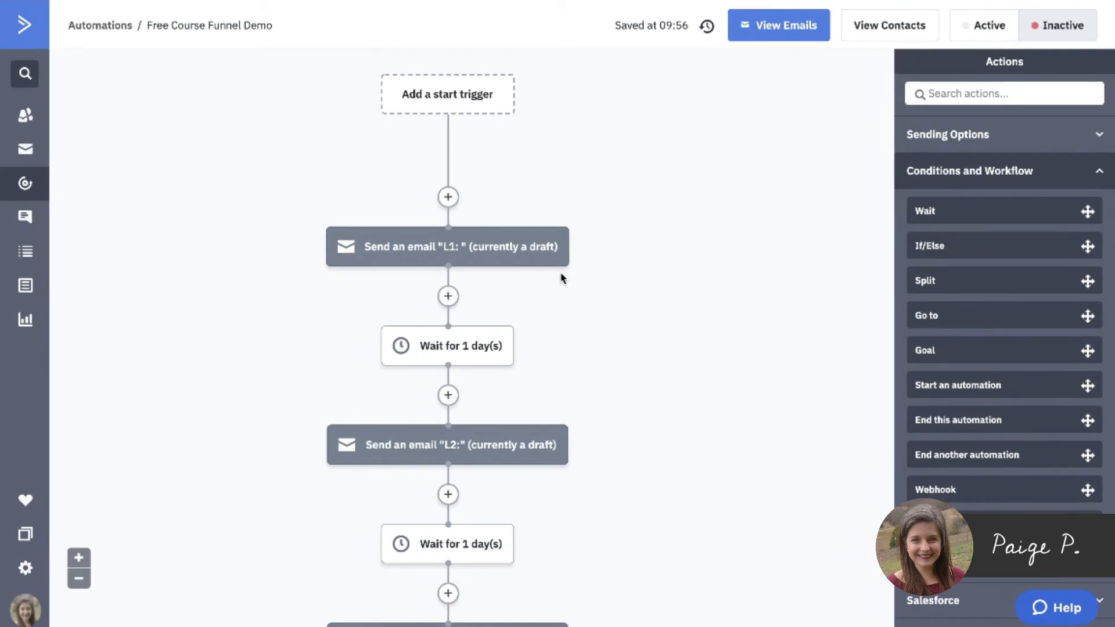
left_click(427, 97)
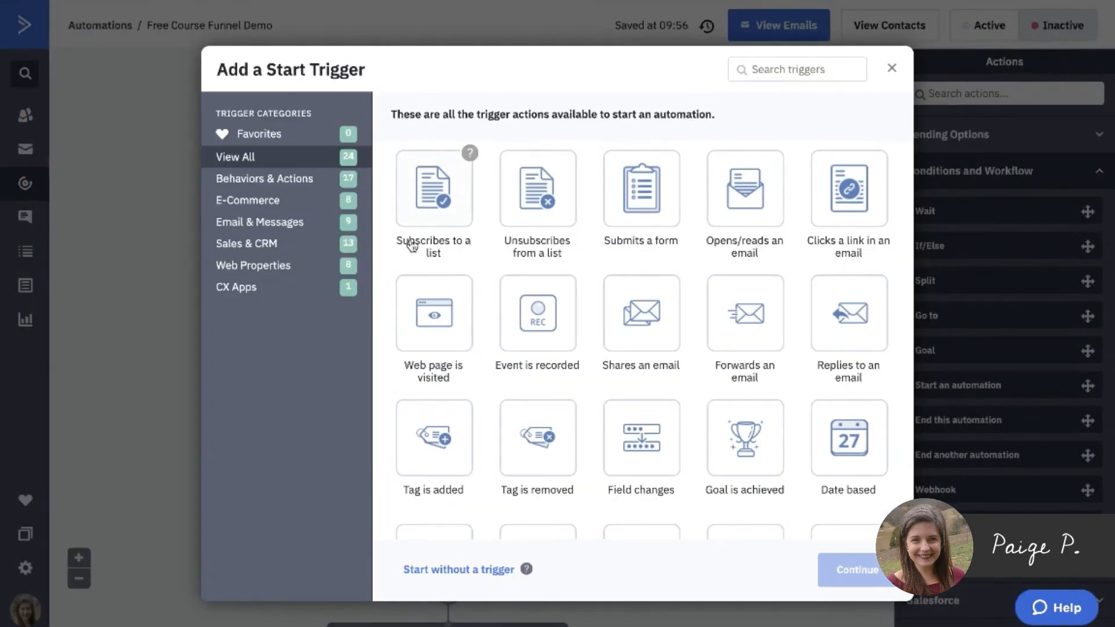
left_click(424, 196)
left_click(848, 570)
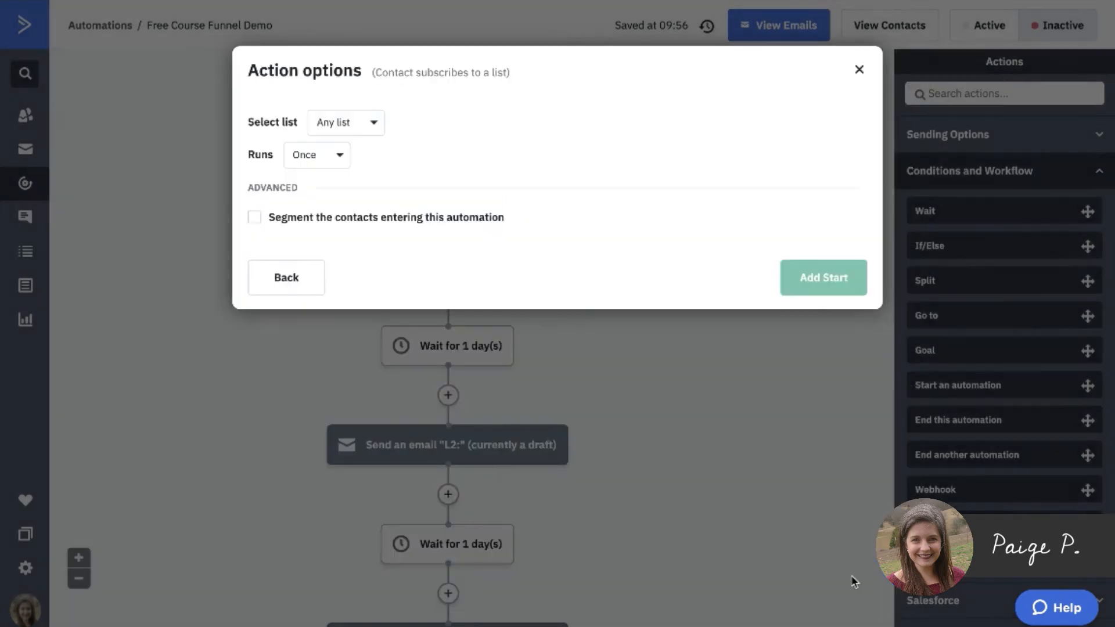
left_click(343, 125)
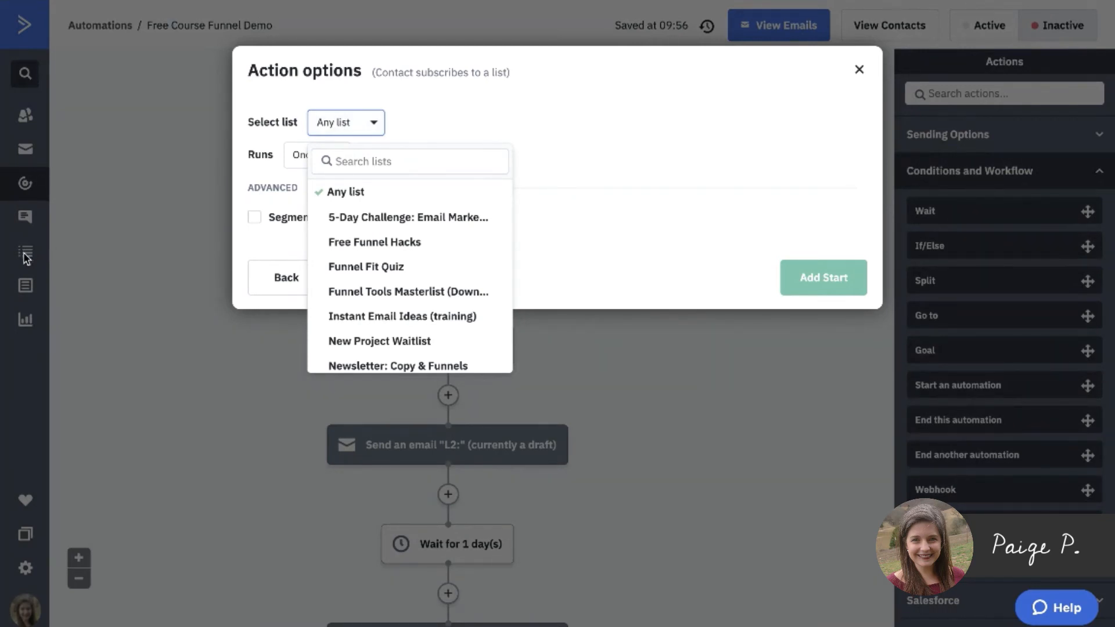
scroll(399, 241, "down", 5)
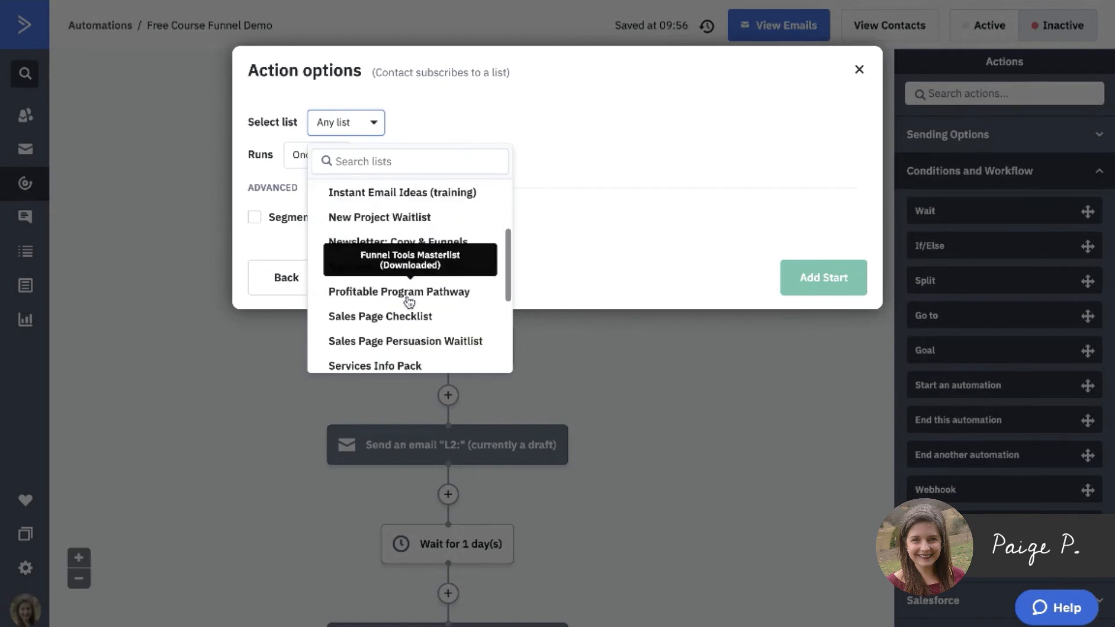
left_click(347, 359)
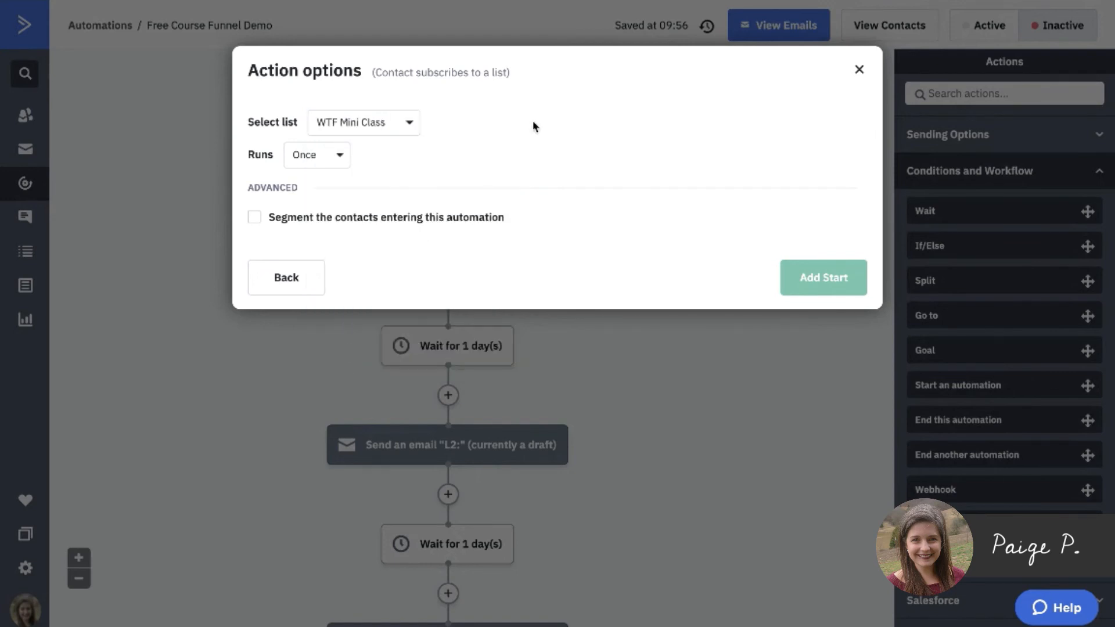
left_click(321, 162)
left_click(302, 215)
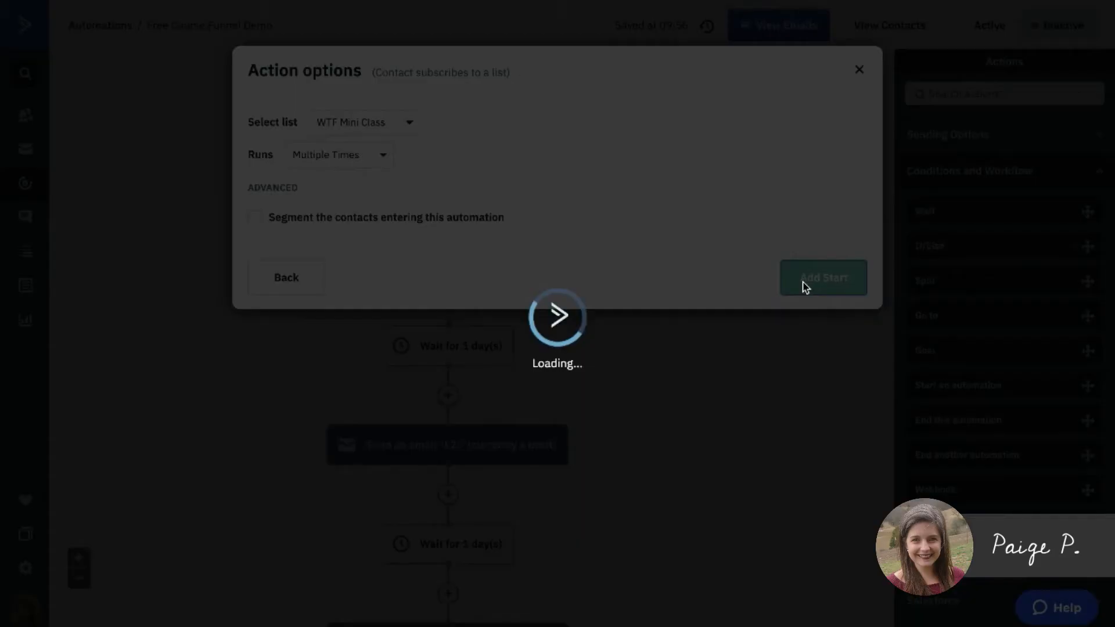
left_click(805, 288)
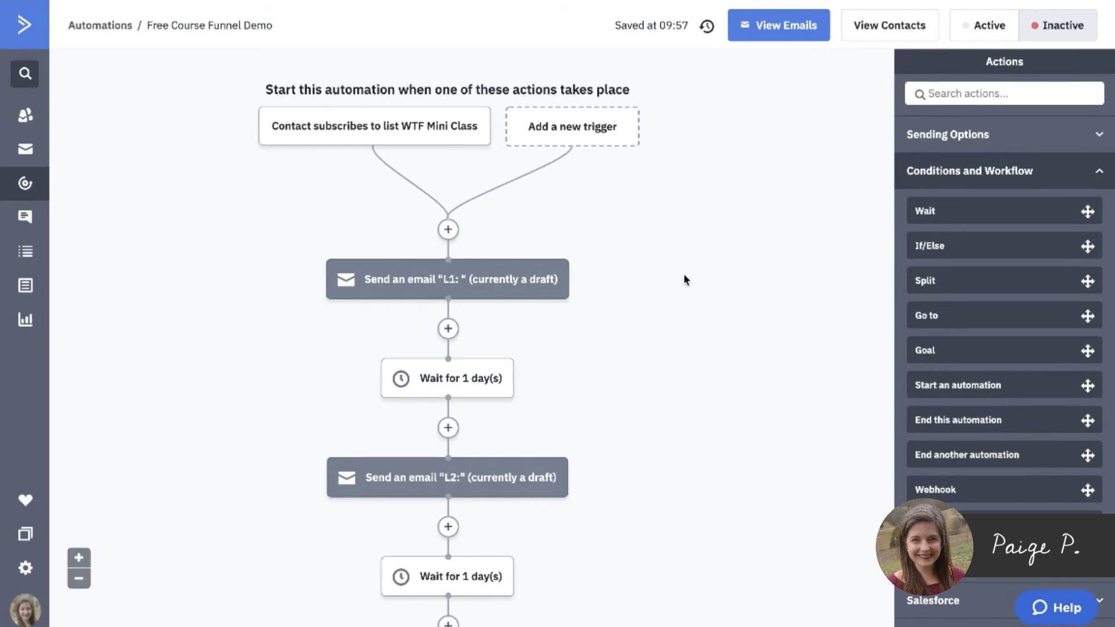
scroll(279, 420, "down", 3)
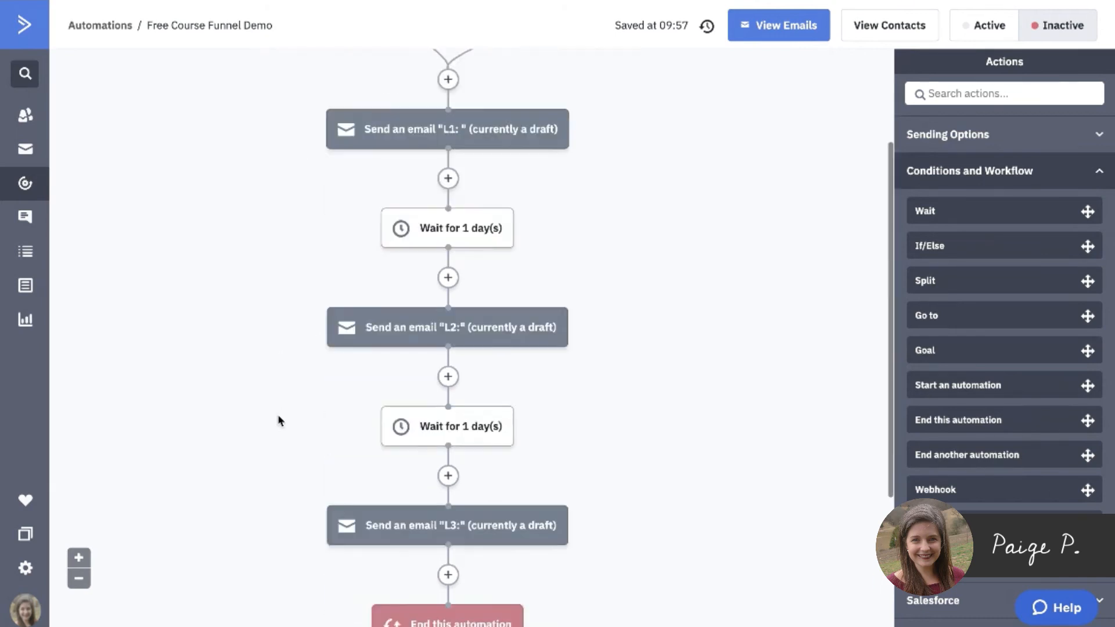
scroll(279, 419, "down", 1)
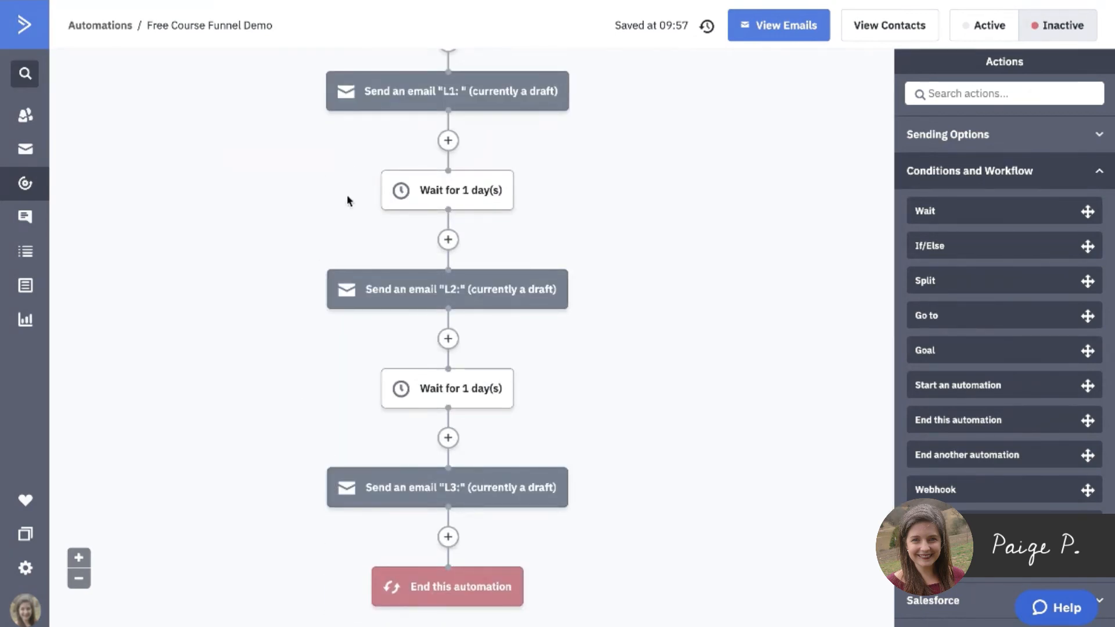
mouse_move(384, 399)
scroll(241, 433, "up", 2)
scroll(242, 433, "up", 2)
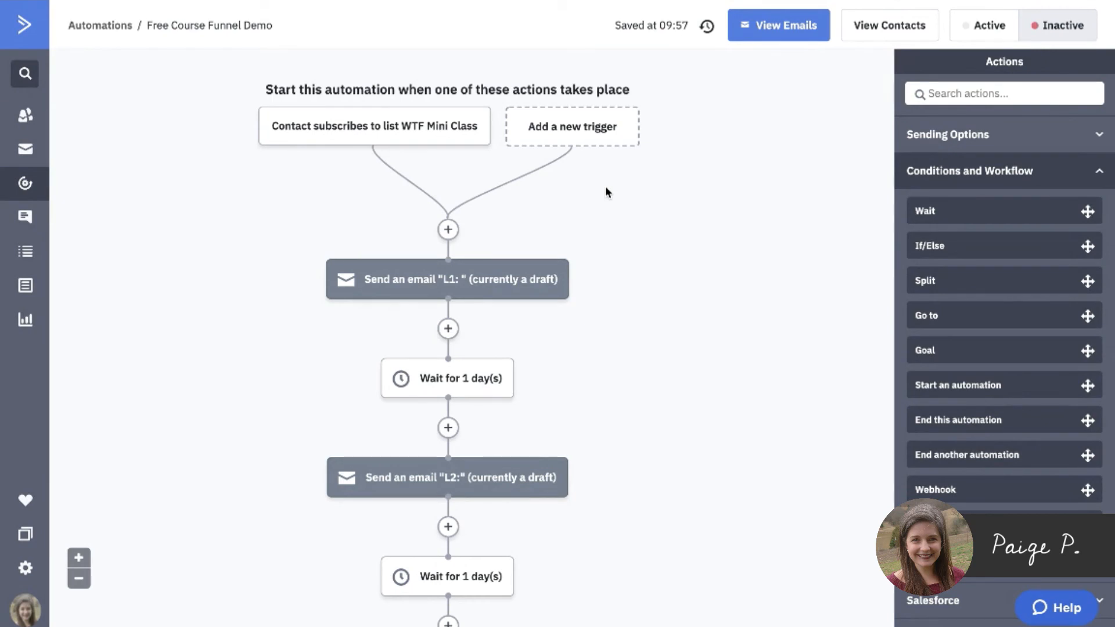
- Insert an add-tag action with the tag "interested in funnels" between the start trigger and the L1 email
left_click(967, 564)
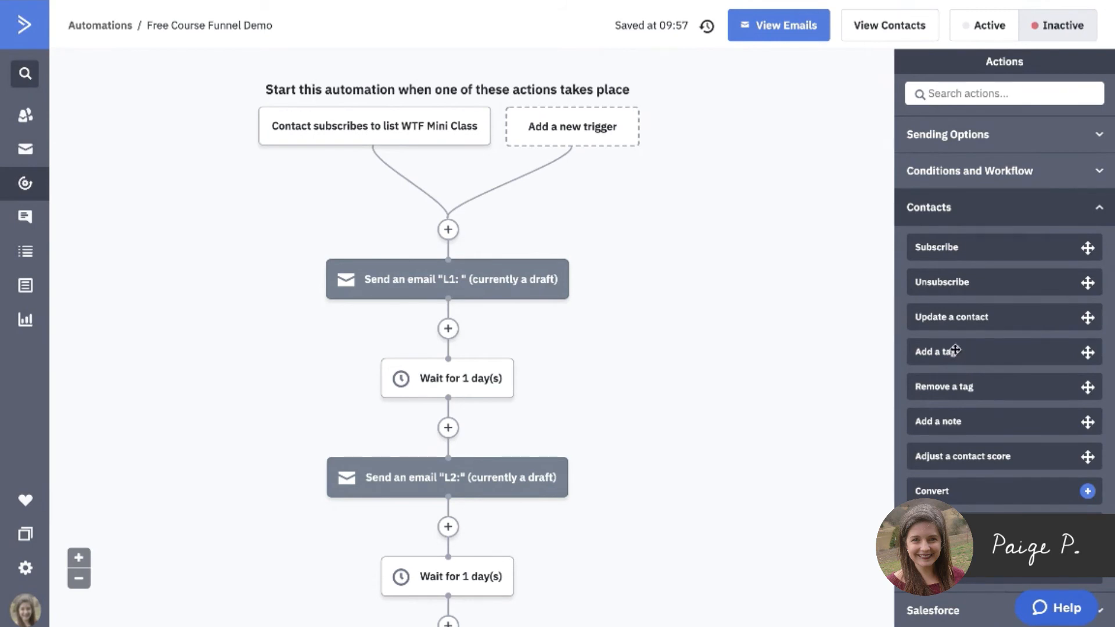
left_click_drag(963, 354, 493, 235)
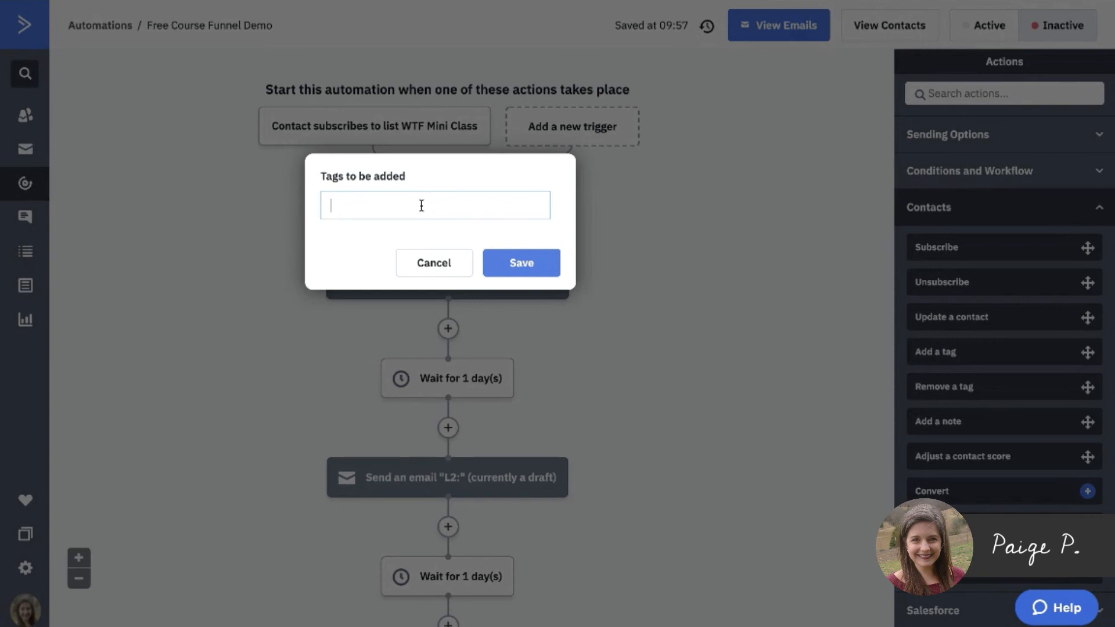
type("interested")
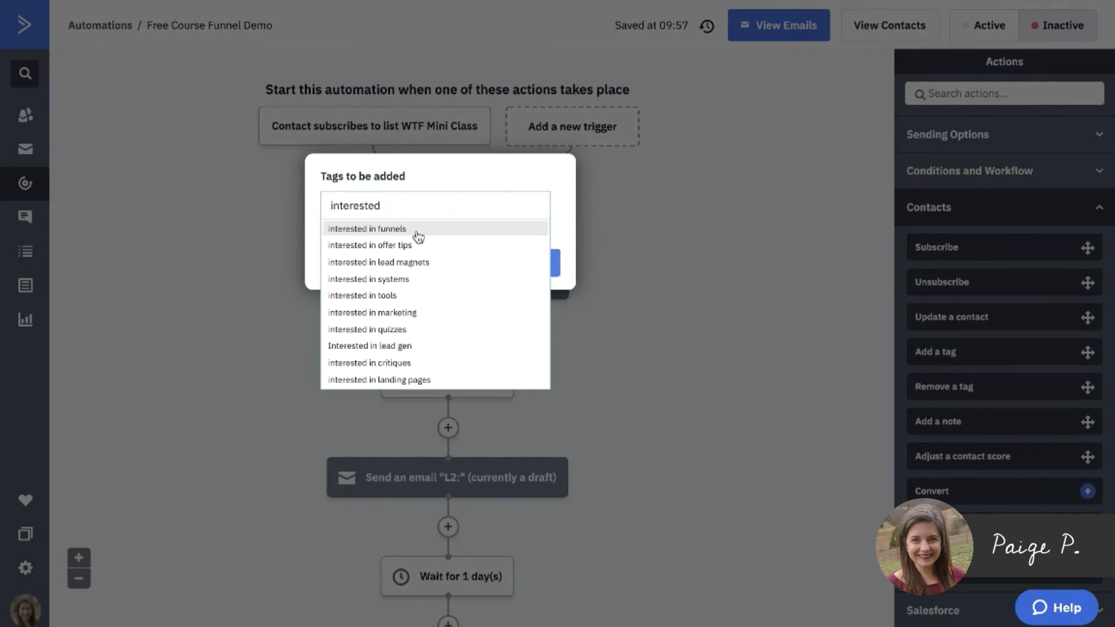
left_click(417, 233)
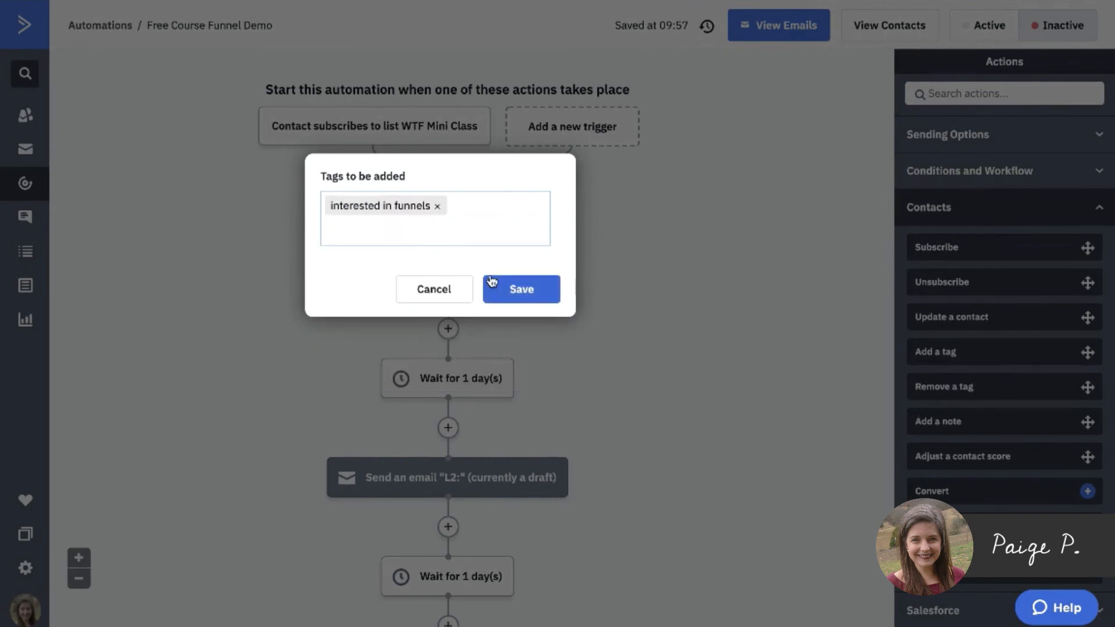
left_click(507, 292)
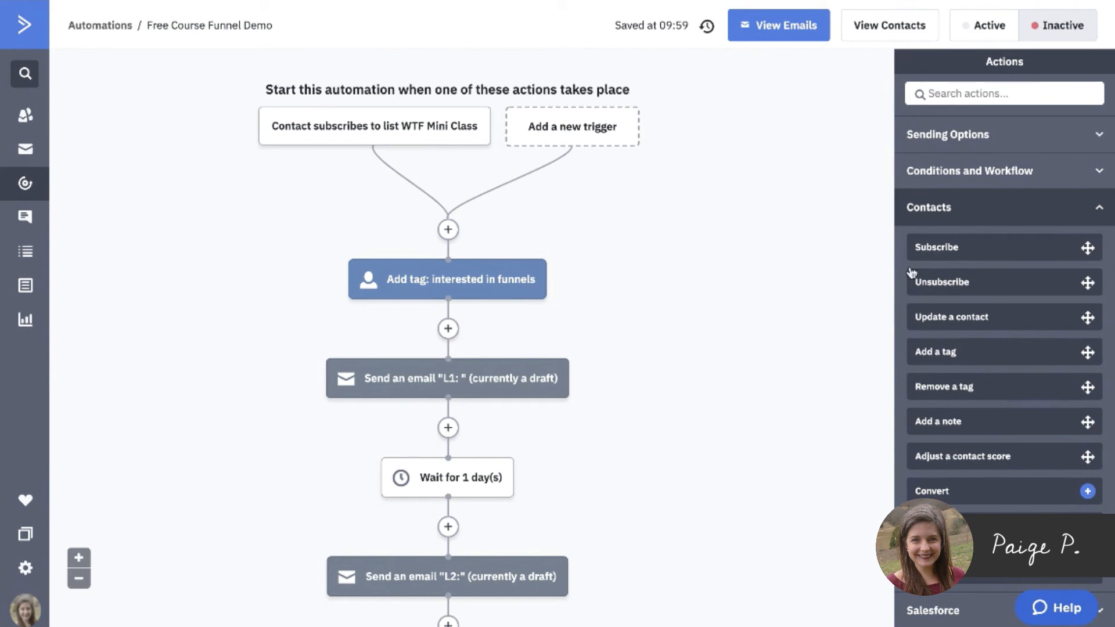
- Insert a subscribe action for the list "Newsletter: Copy & Funnels" between the tag action and the L1 email
left_click_drag(983, 246, 490, 329)
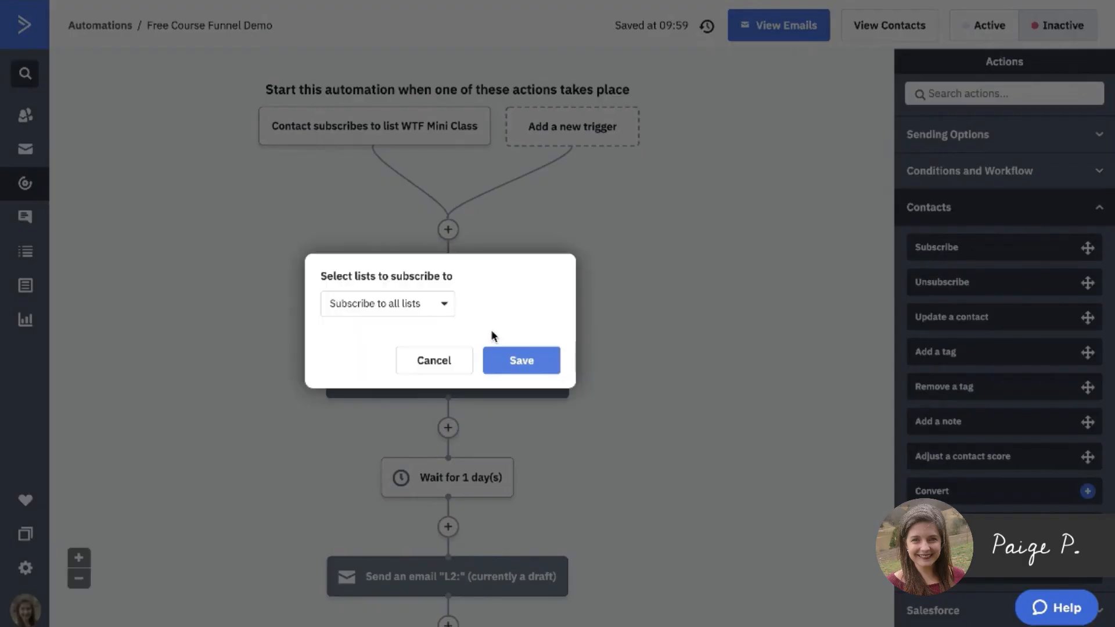
left_click(386, 311)
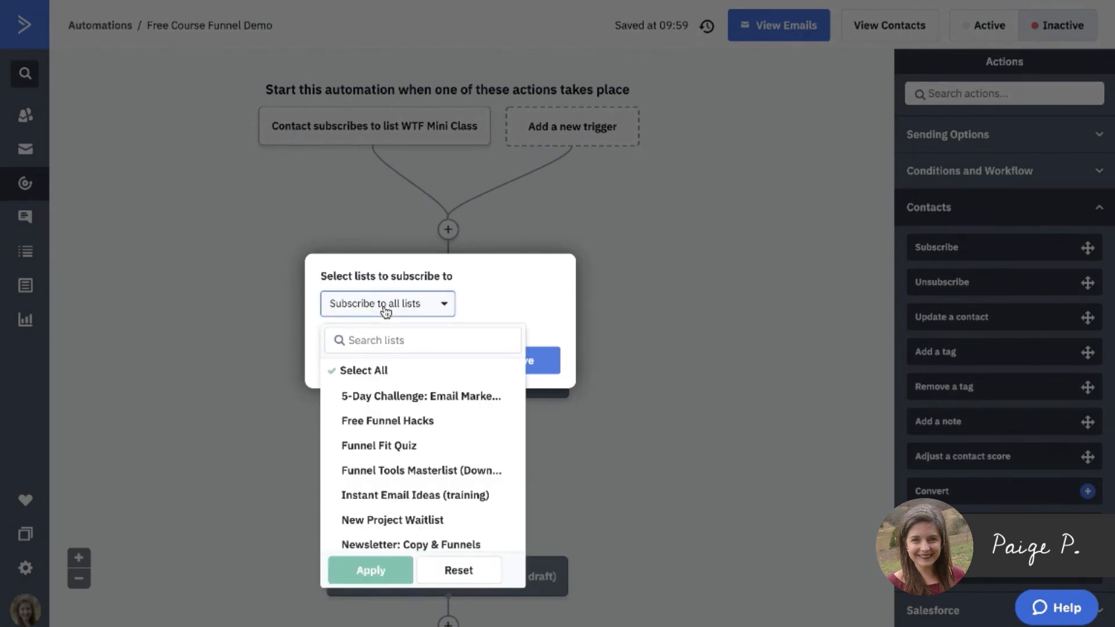
scroll(410, 415, "down", 3)
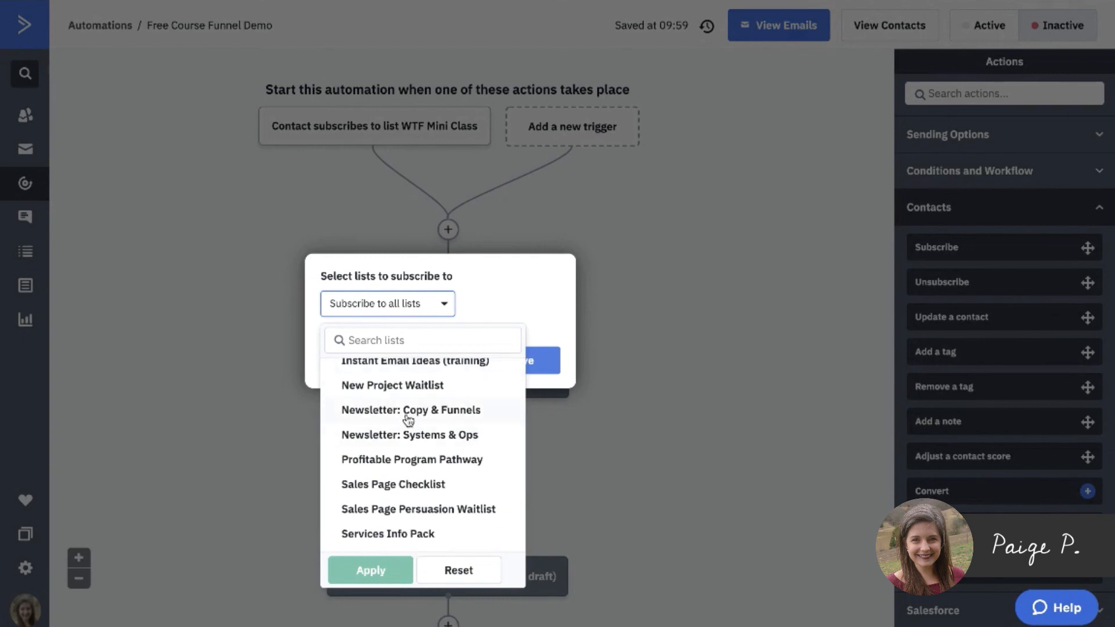
left_click(408, 412)
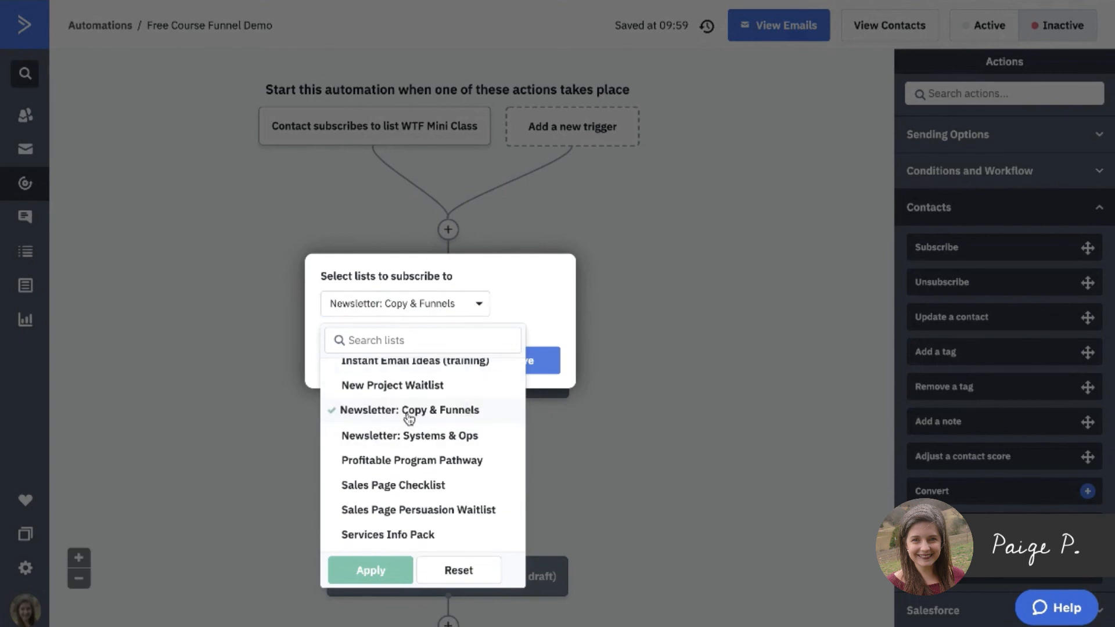
left_click(370, 570)
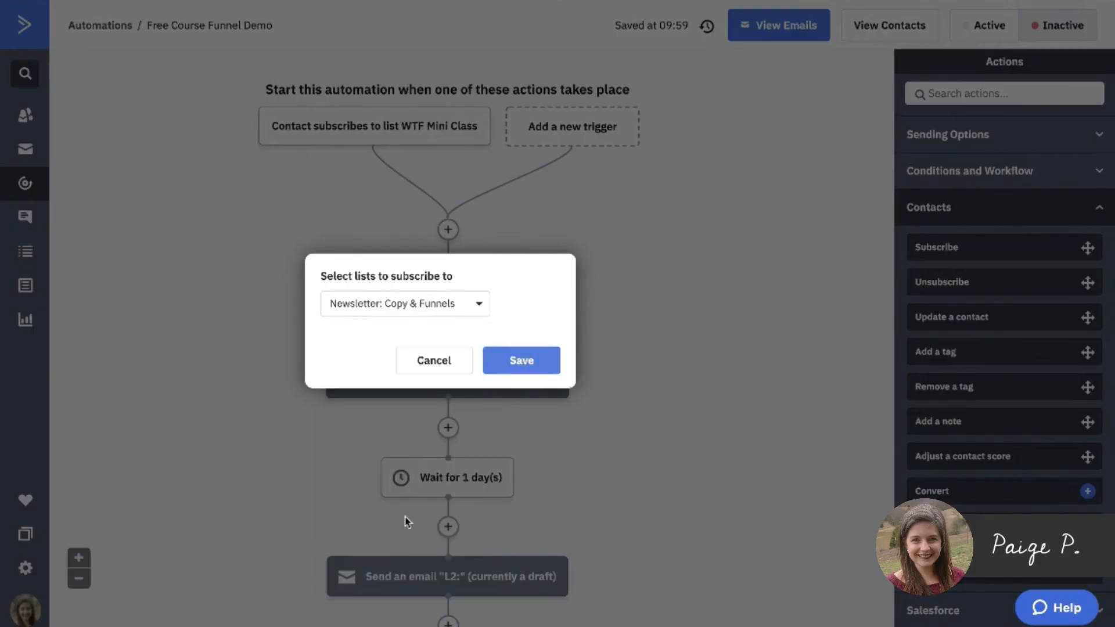
left_click(533, 365)
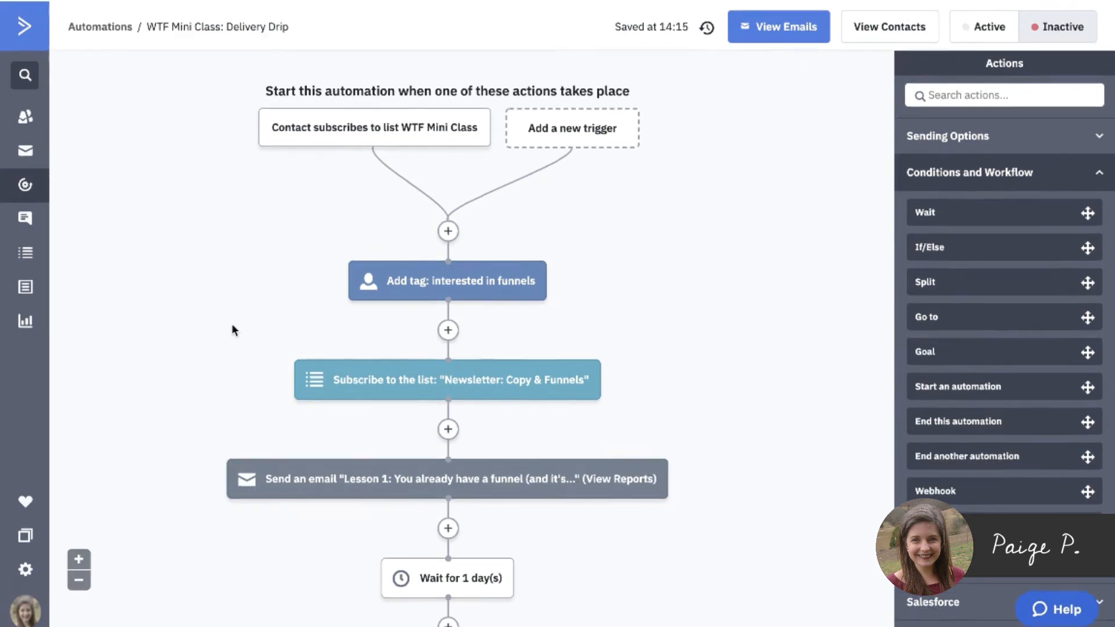
- Examine the step sequence of the "WTF Mini Class: Delivery Drip" automation and compare it with the "Free Course Funnel Demo" automation
scroll(232, 323, "down", 3)
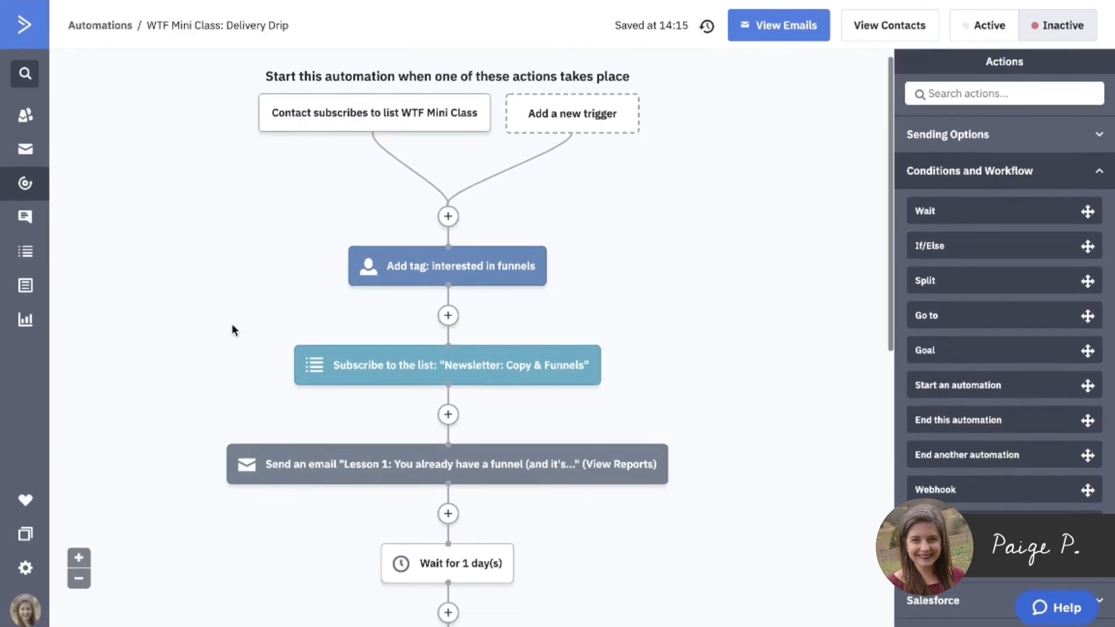
scroll(231, 323, "down", 8)
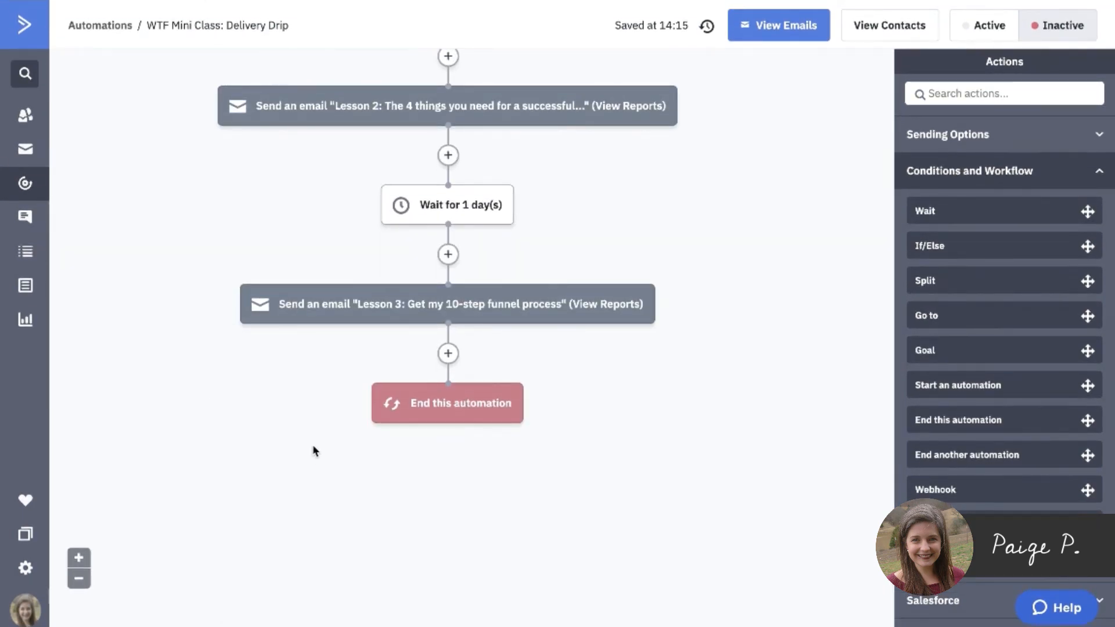
scroll(312, 446, "up", 3)
scroll(314, 451, "down", 3)
scroll(313, 450, "up", 5)
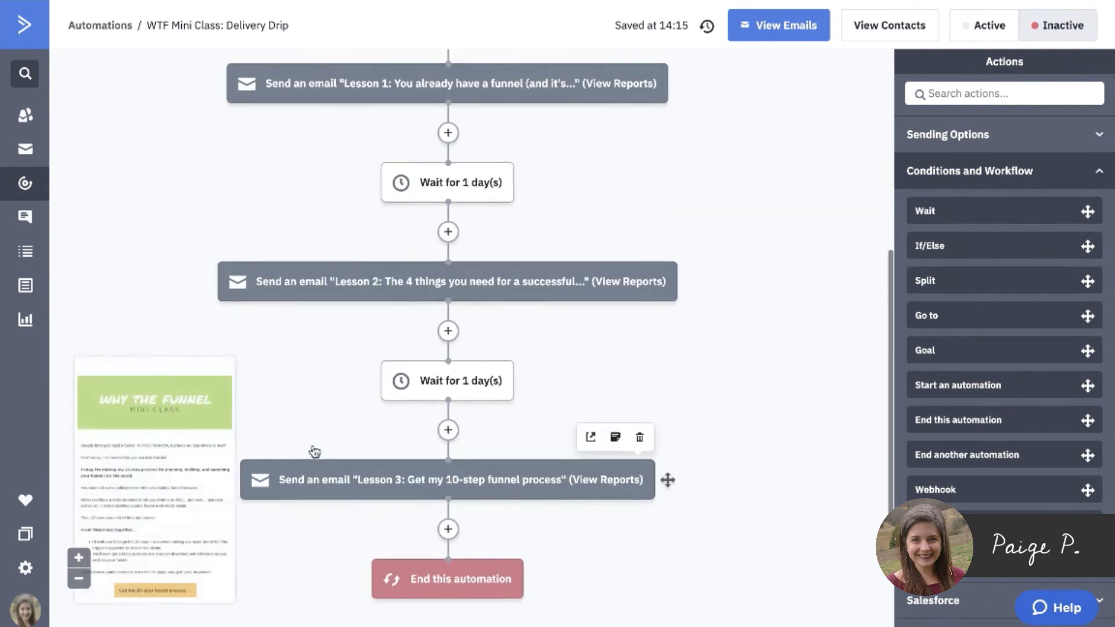
scroll(313, 451, "up", 5)
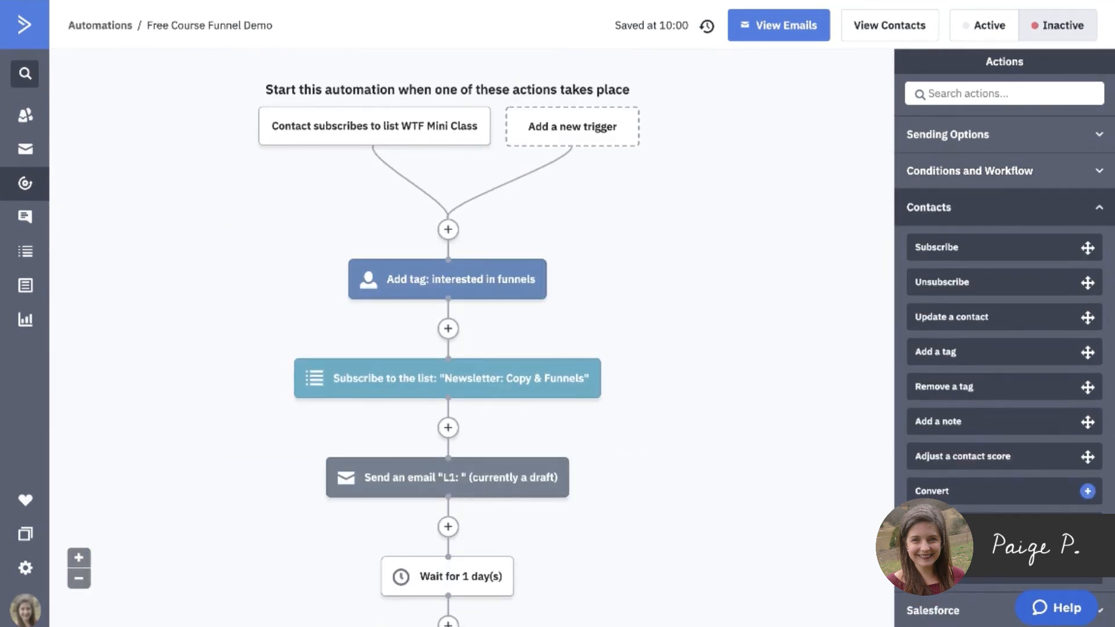
scroll(673, 401, "down", 11)
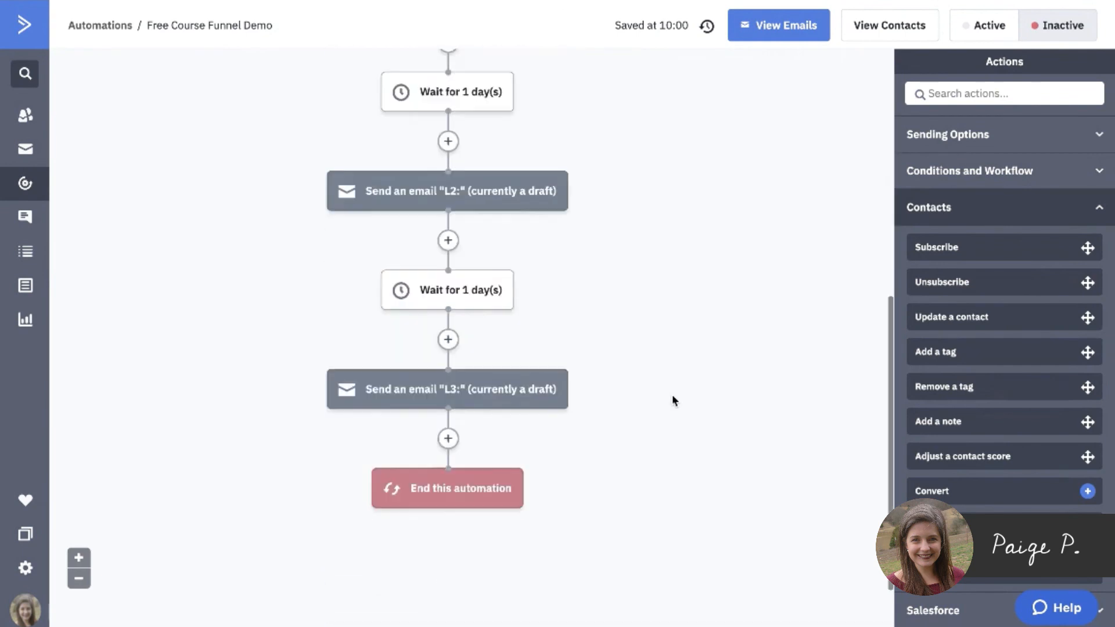
scroll(674, 401, "up", 8)
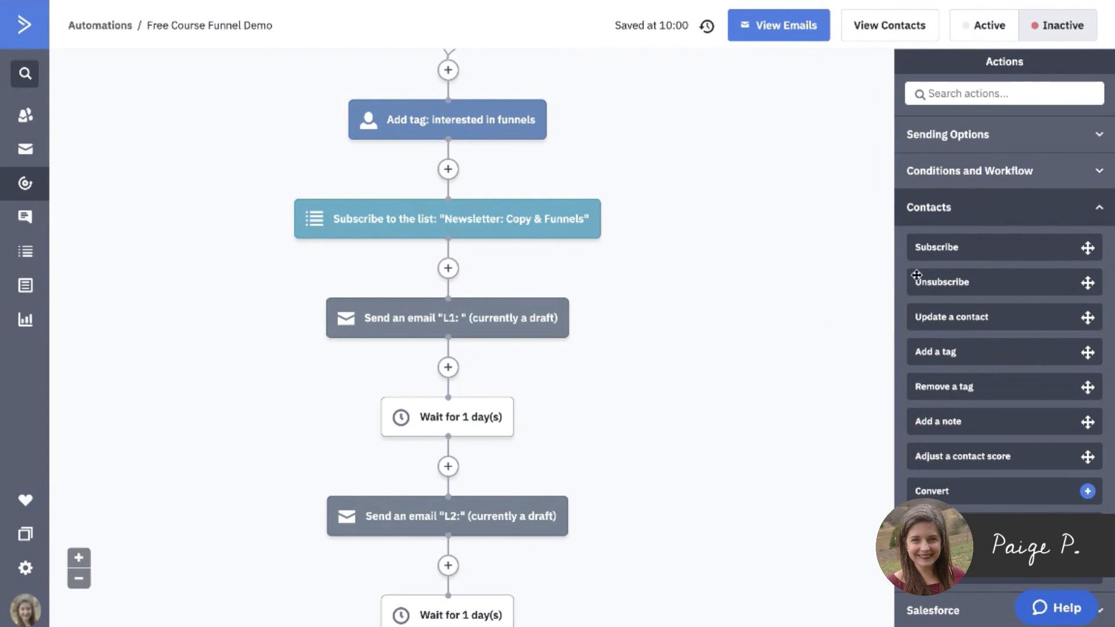
- Insert a start-an-automation action between the L3 email and the end action, entering "DEMO: Automated Newsletter ([topic], [#] weeks)"
left_click(995, 168)
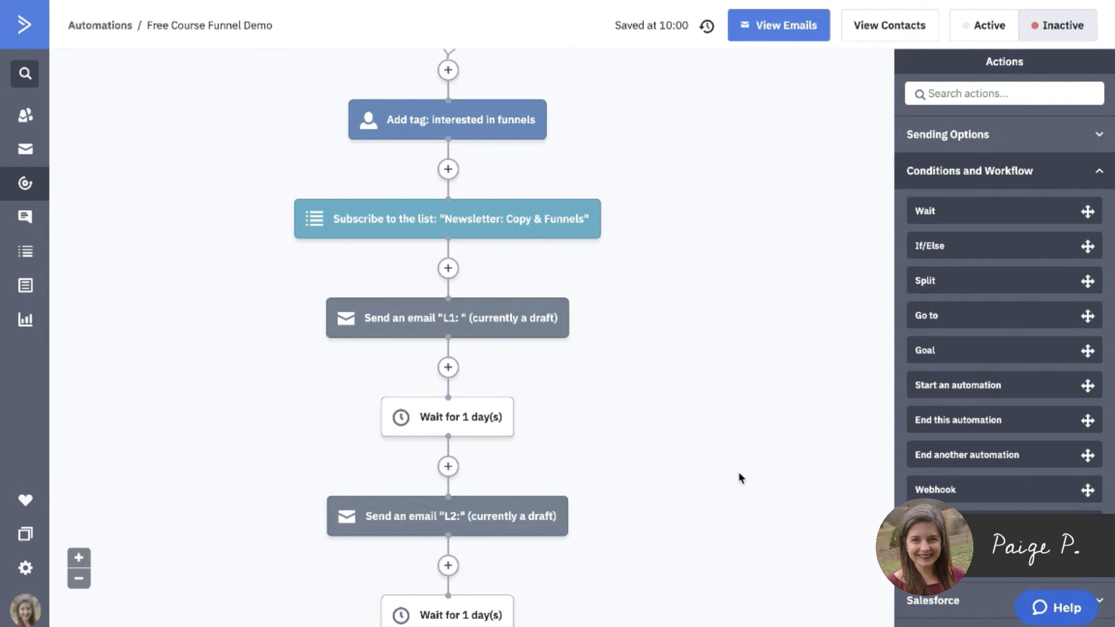
scroll(739, 478, "down", 6)
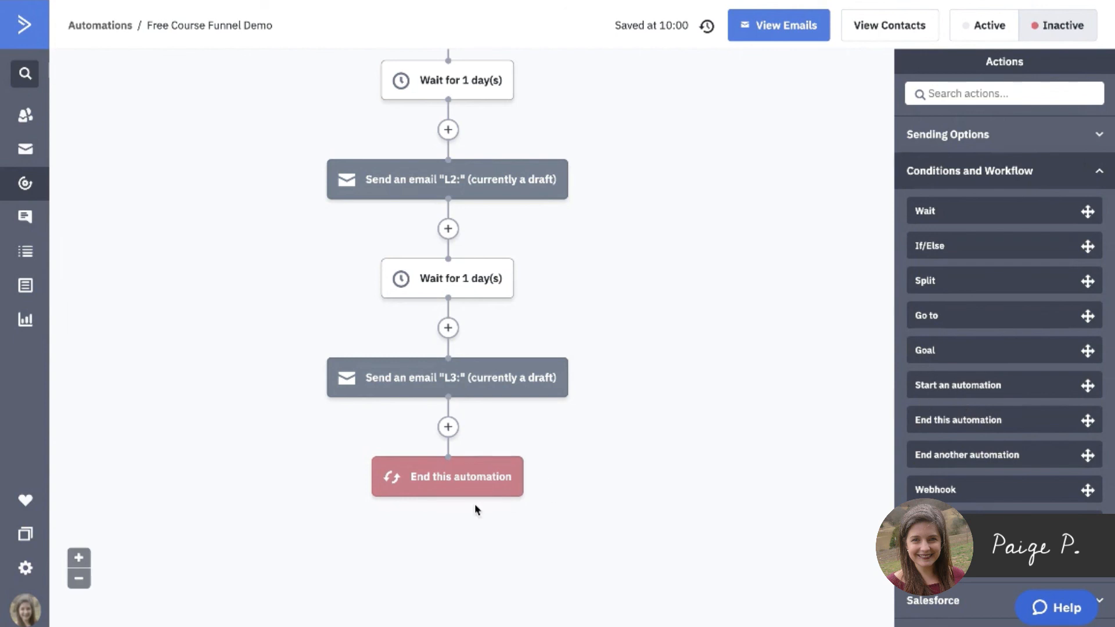
left_click_drag(950, 385, 486, 433)
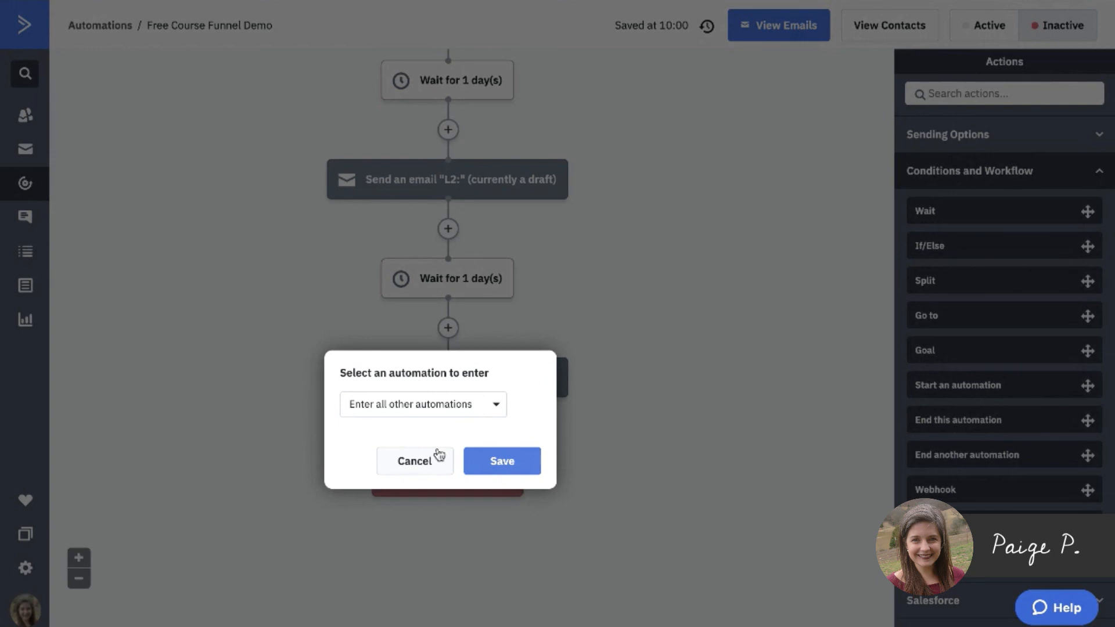
left_click(446, 415)
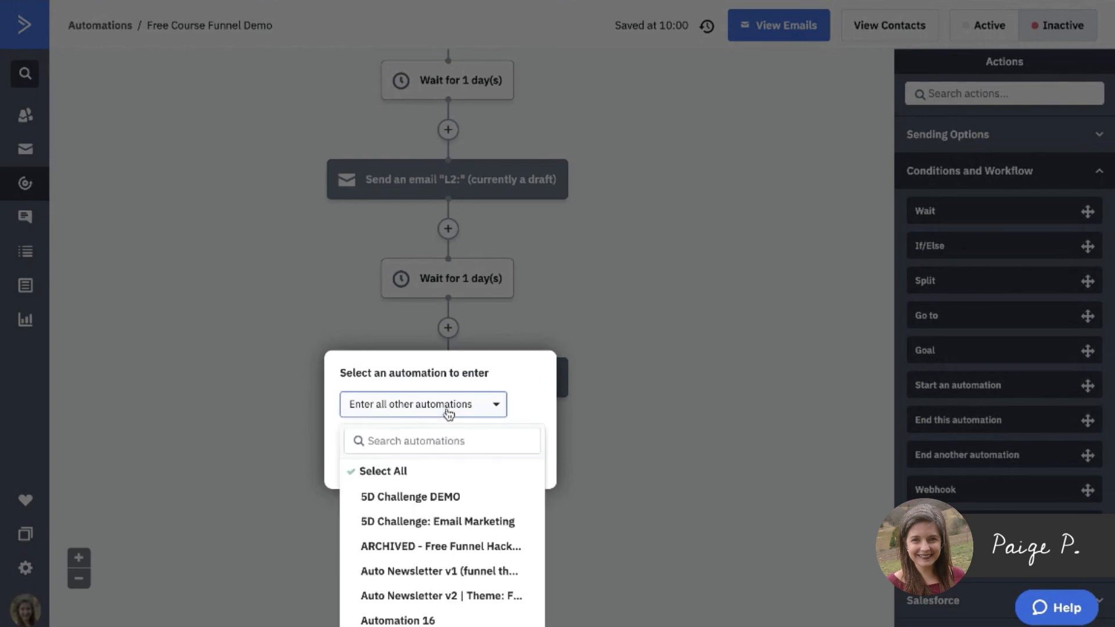
scroll(443, 531, "down", 4)
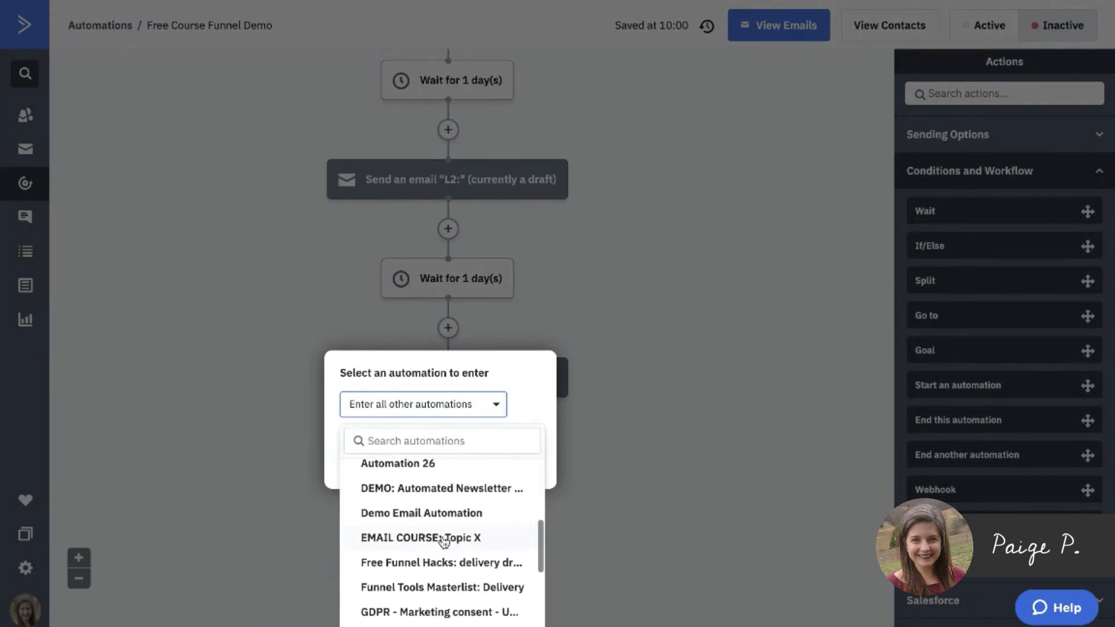
left_click(448, 493)
left_click(502, 365)
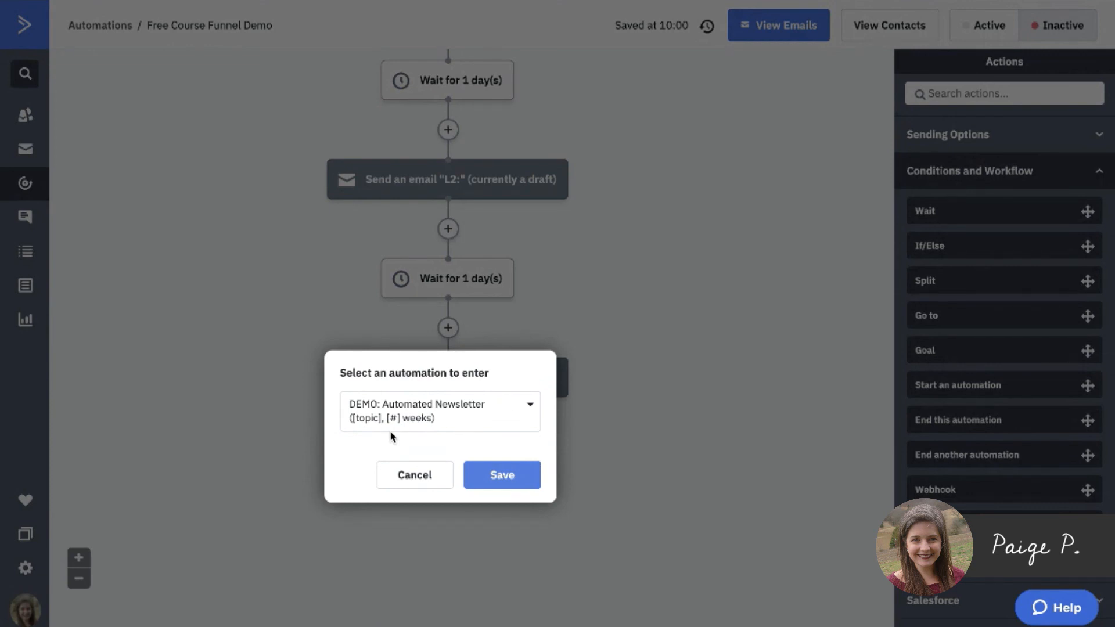
left_click(502, 482)
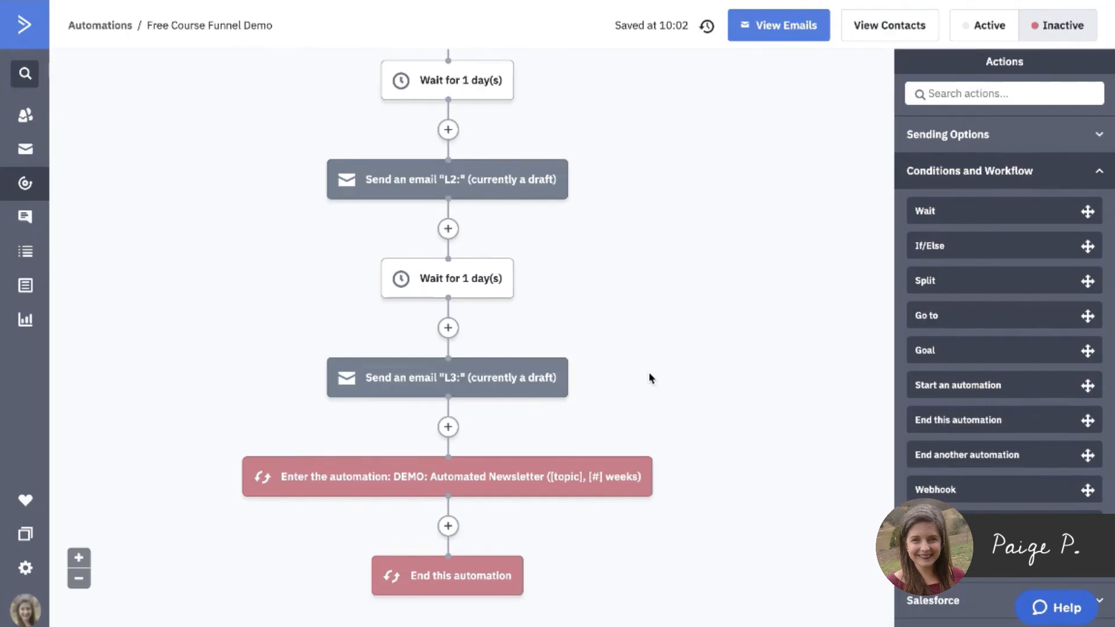
- Insert a 1-day wait for a specified period between the L3 email and the action entering the demo newsletter automation
mouse_move(440, 378)
mouse_move(421, 492)
left_click_drag(933, 210, 446, 454)
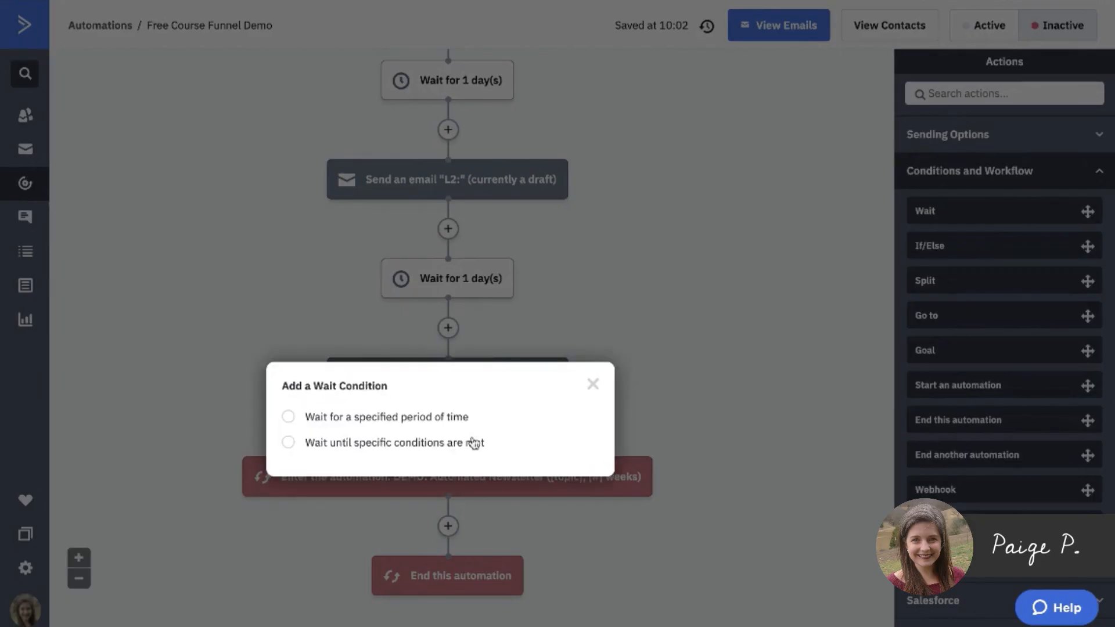
left_click(426, 418)
left_click(561, 496)
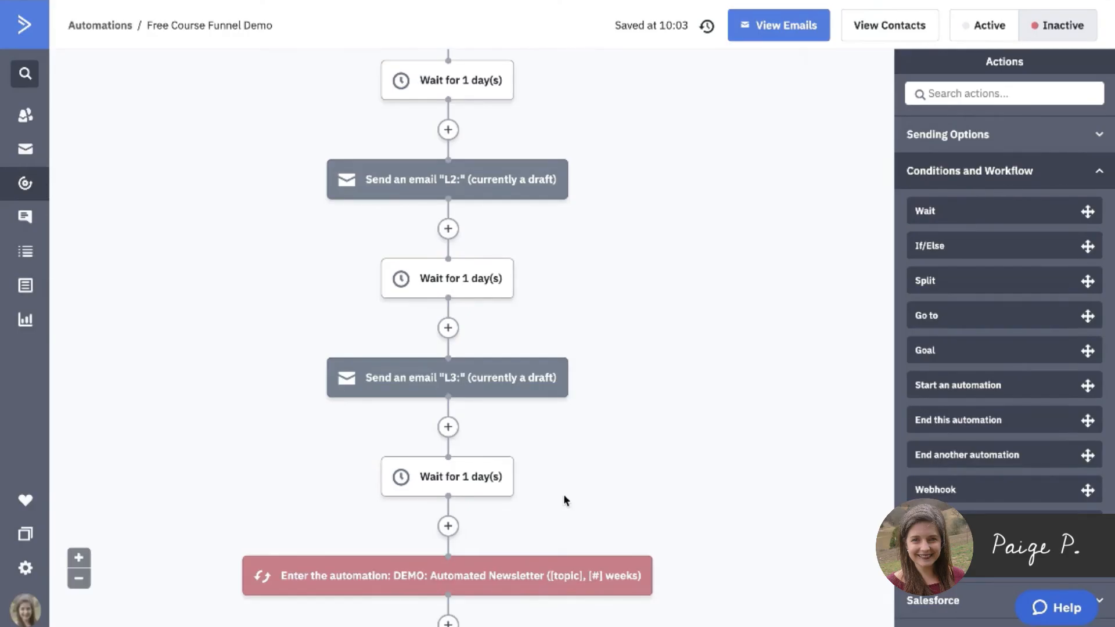
mouse_move(468, 467)
scroll(657, 571, "down", 1)
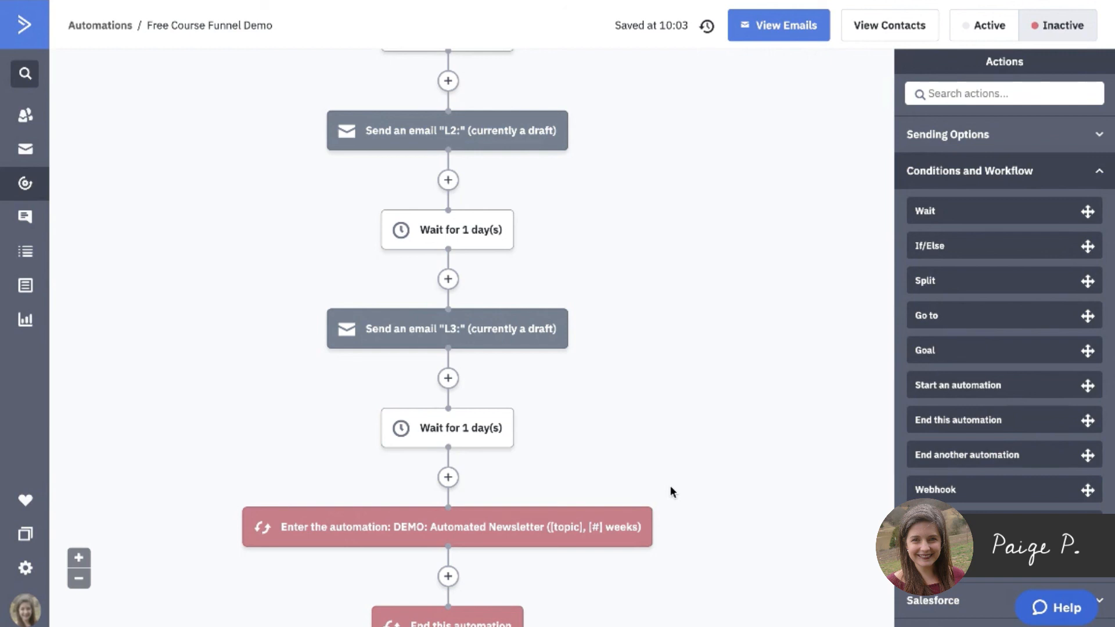
scroll(670, 488, "down", 2)
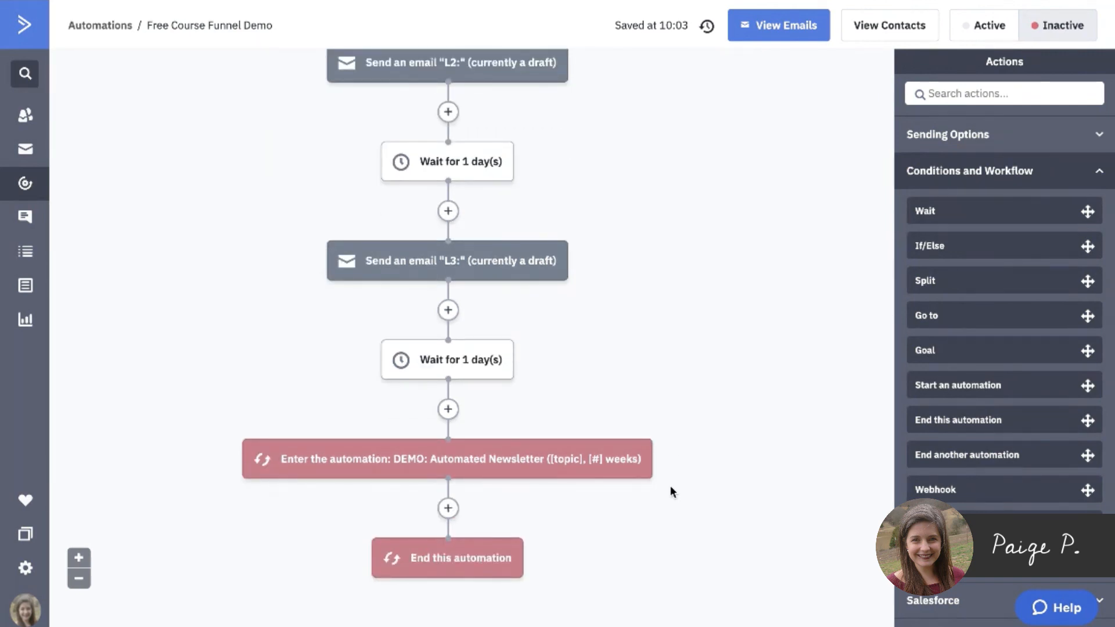